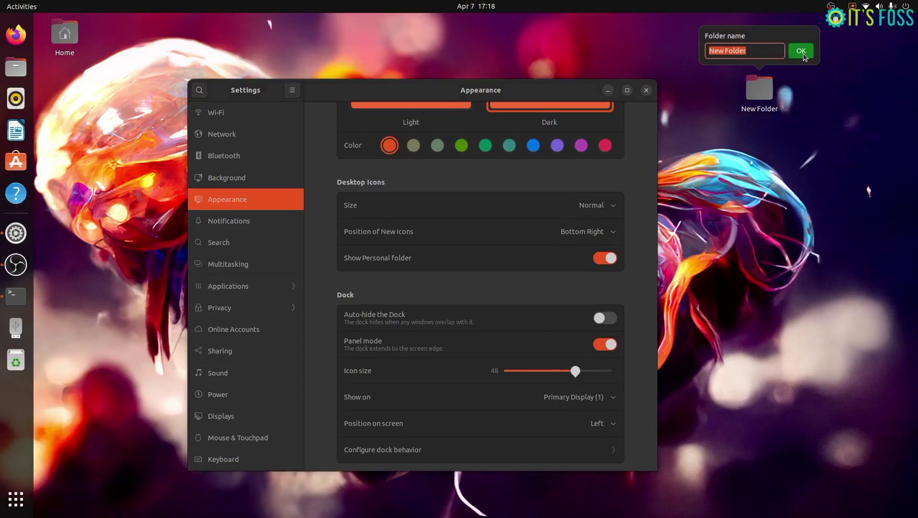
Step: Confirm the new folder's name and bring the Files Home window beside Appearance settings
{"action": "key", "text": "Return"}
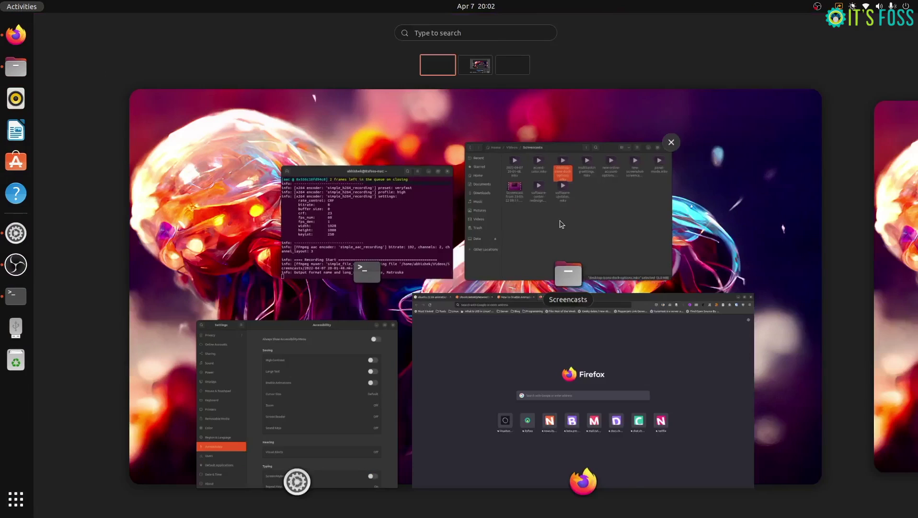
{"action": "left_click", "coordinate": [558, 221]}
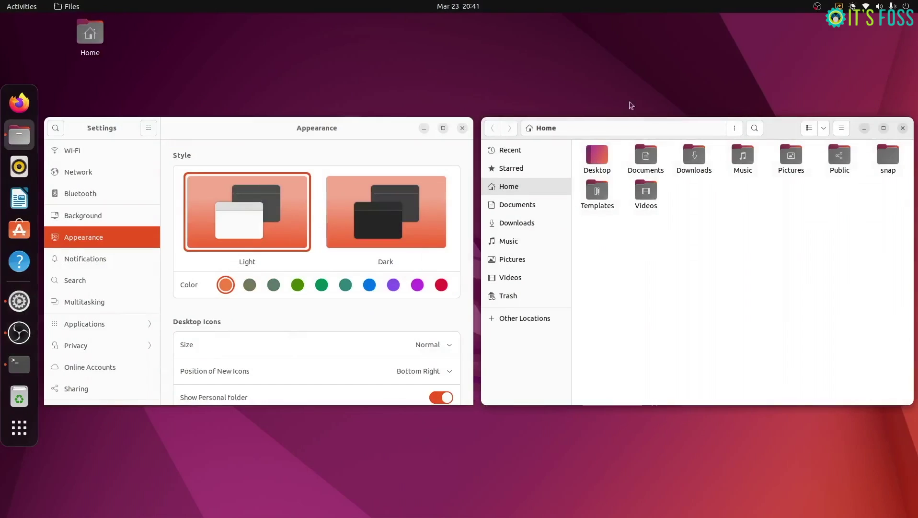
Step: Cycle the accent colour through olive, sage, green, teal-green, teal, blue, purple, magenta, ending on red
{"action": "left_click", "coordinate": [249, 285]}
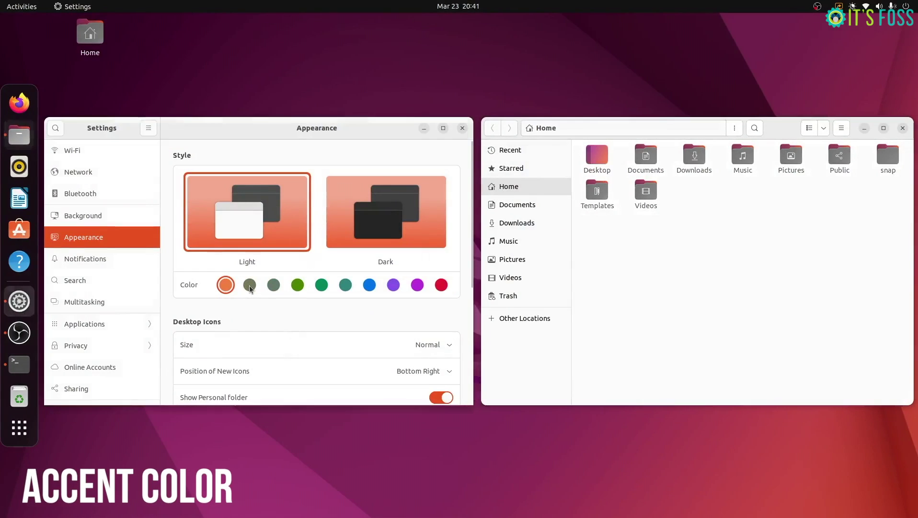
{"action": "left_click", "coordinate": [274, 289]}
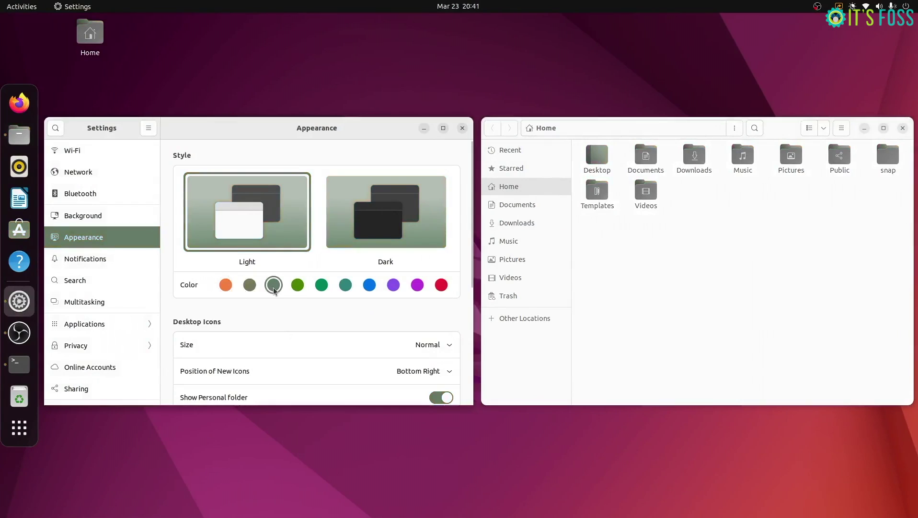
{"action": "left_click", "coordinate": [297, 288]}
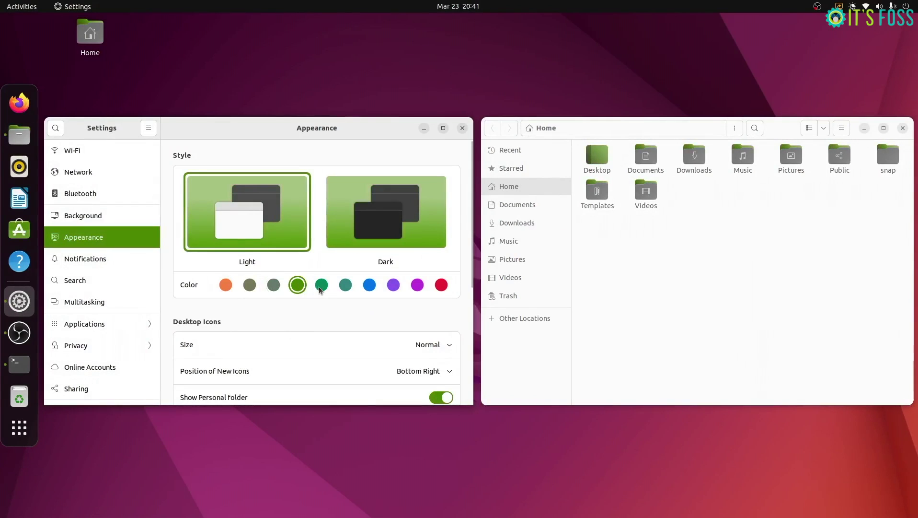
{"action": "left_click", "coordinate": [321, 288]}
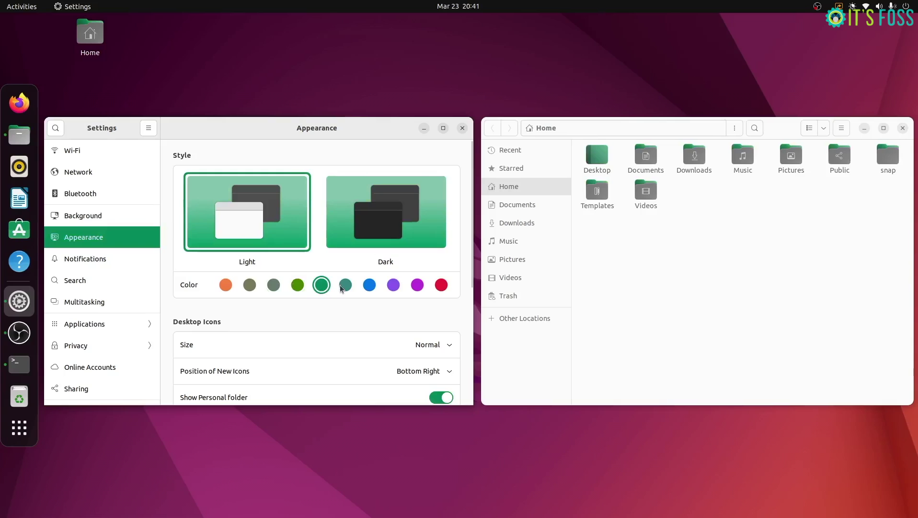
{"action": "left_click", "coordinate": [345, 287]}
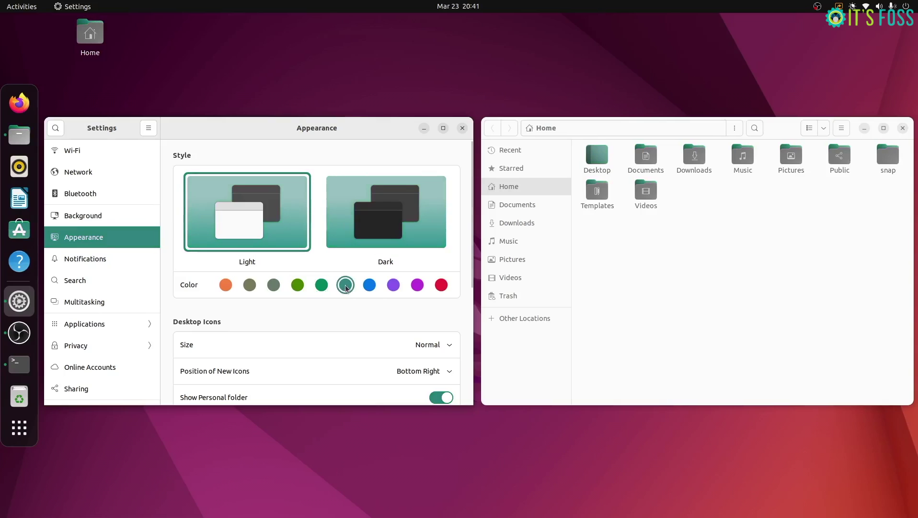
{"action": "left_click", "coordinate": [369, 286]}
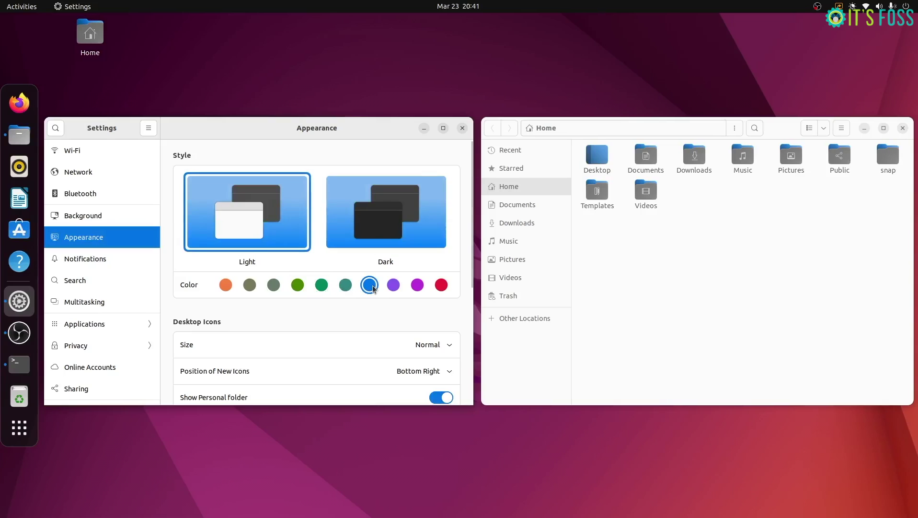
{"action": "left_click", "coordinate": [394, 286]}
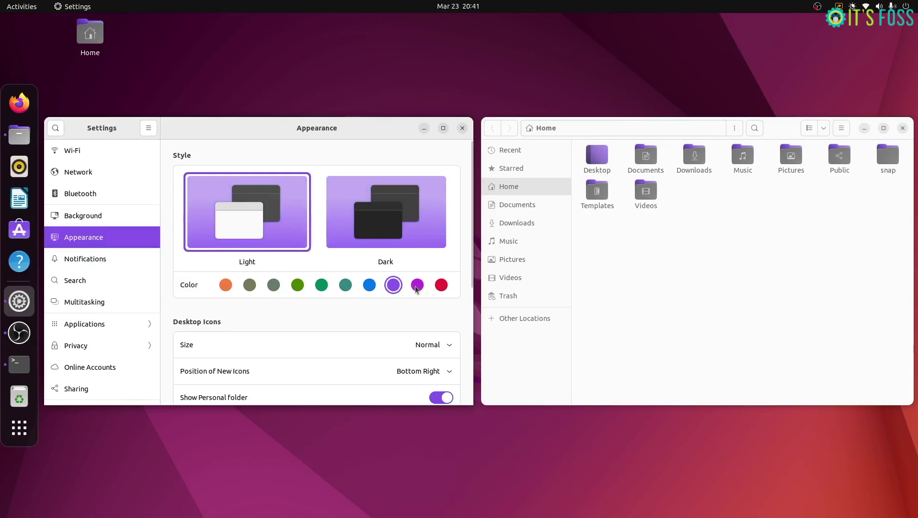
{"action": "left_click", "coordinate": [417, 288]}
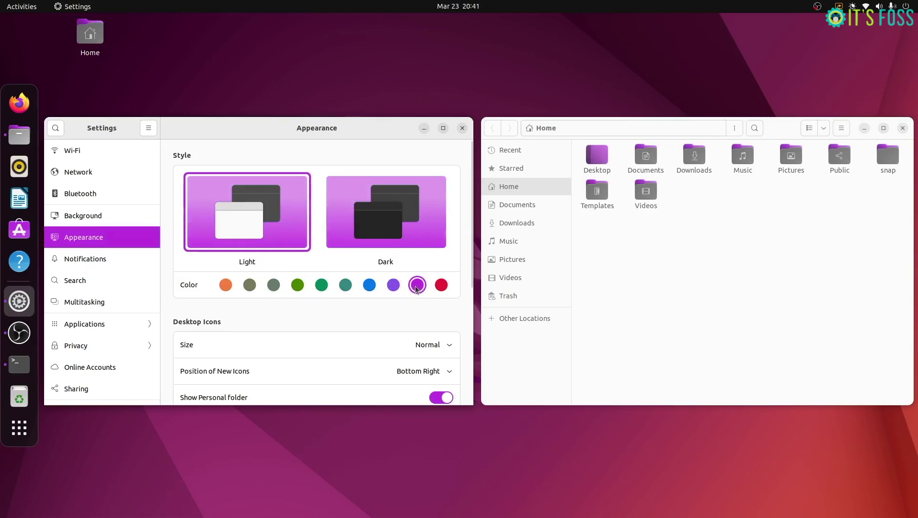
{"action": "left_click", "coordinate": [441, 286]}
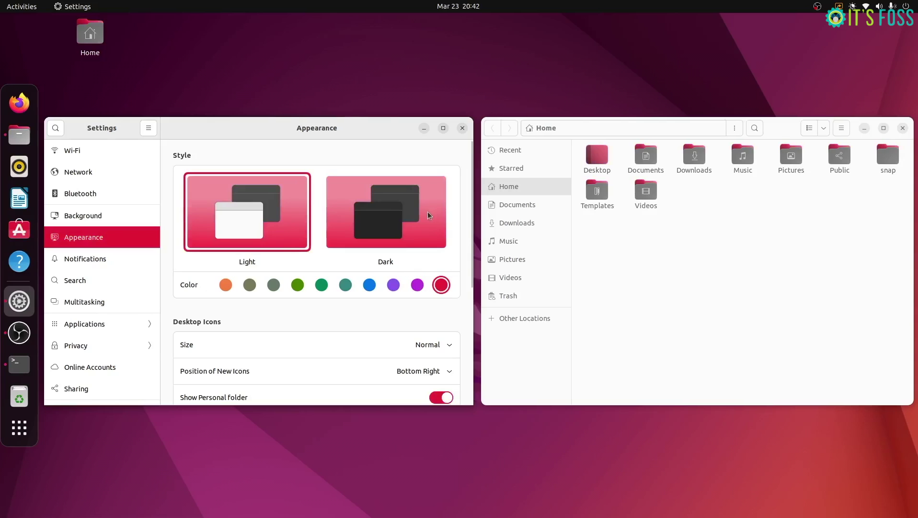
Step: Switch to the Dark style and cycle accent colours from magenta back through to olive
{"action": "left_click", "coordinate": [429, 215]}
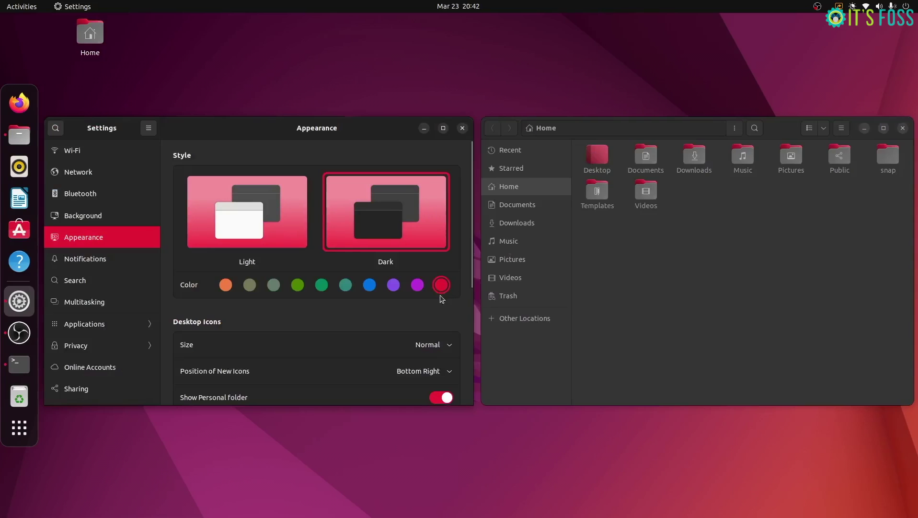
{"action": "left_click", "coordinate": [418, 285]}
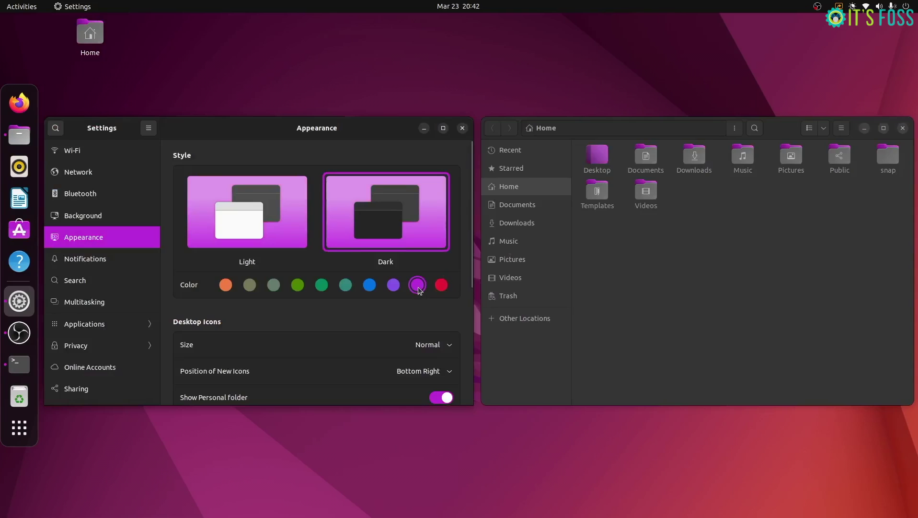
{"action": "left_click", "coordinate": [393, 287]}
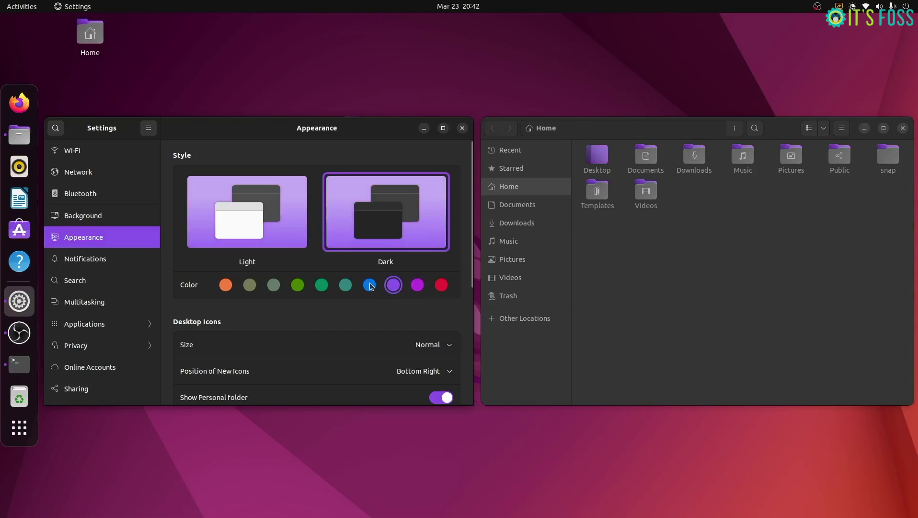
{"action": "left_click", "coordinate": [370, 285]}
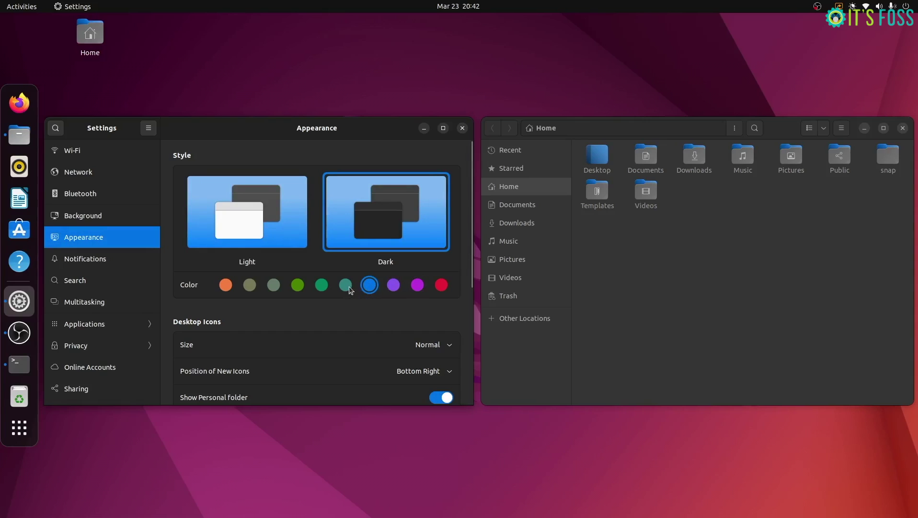
{"action": "left_click", "coordinate": [349, 288]}
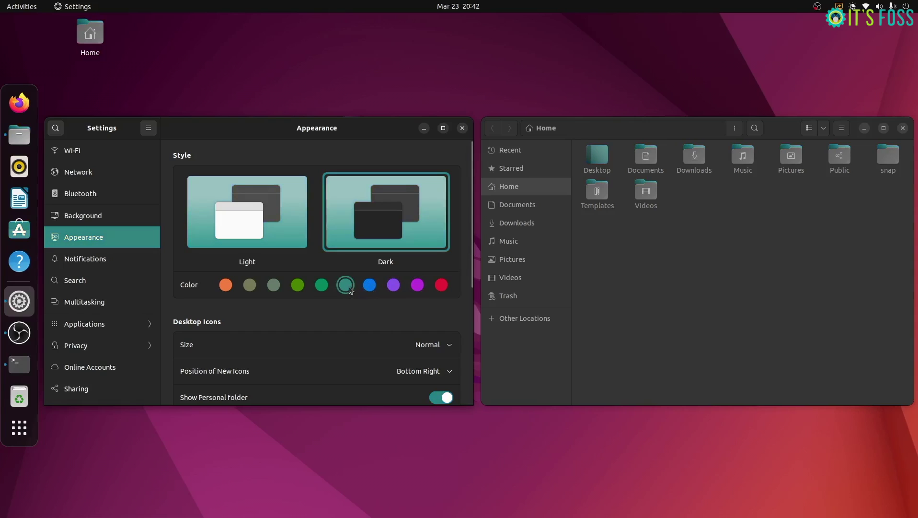
{"action": "left_click", "coordinate": [322, 286]}
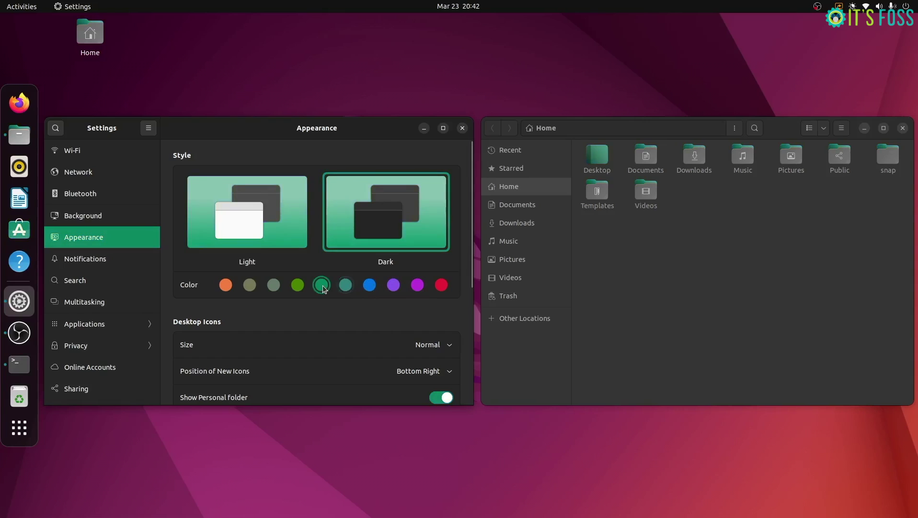
{"action": "left_click", "coordinate": [296, 287]}
{"action": "left_click", "coordinate": [275, 286]}
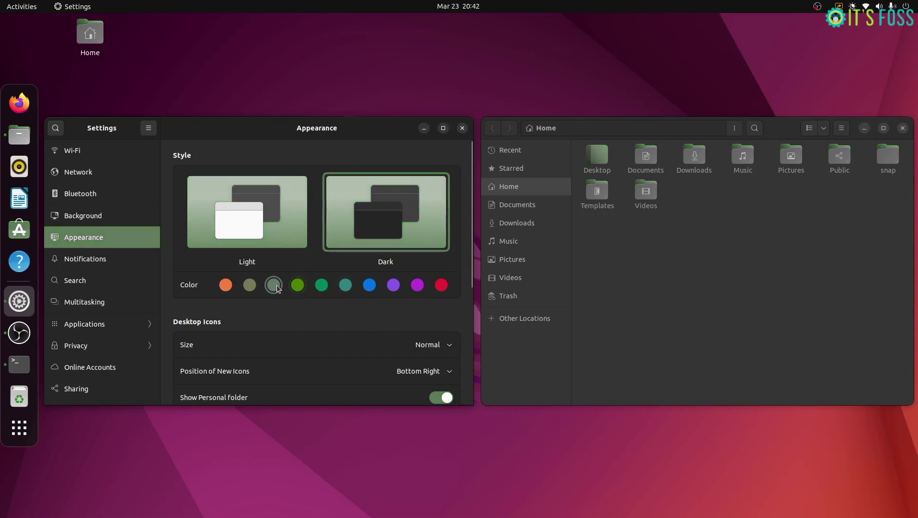
{"action": "left_click", "coordinate": [249, 286]}
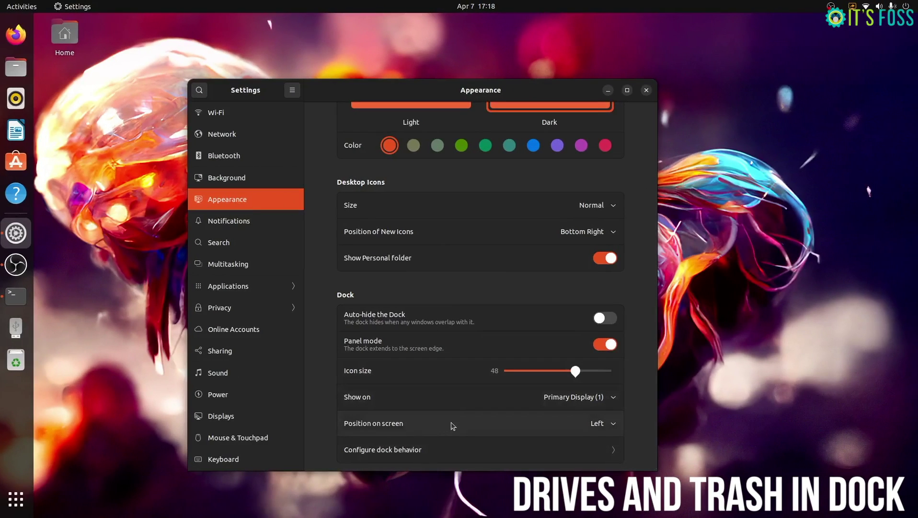
{"action": "left_click", "coordinate": [426, 453]}
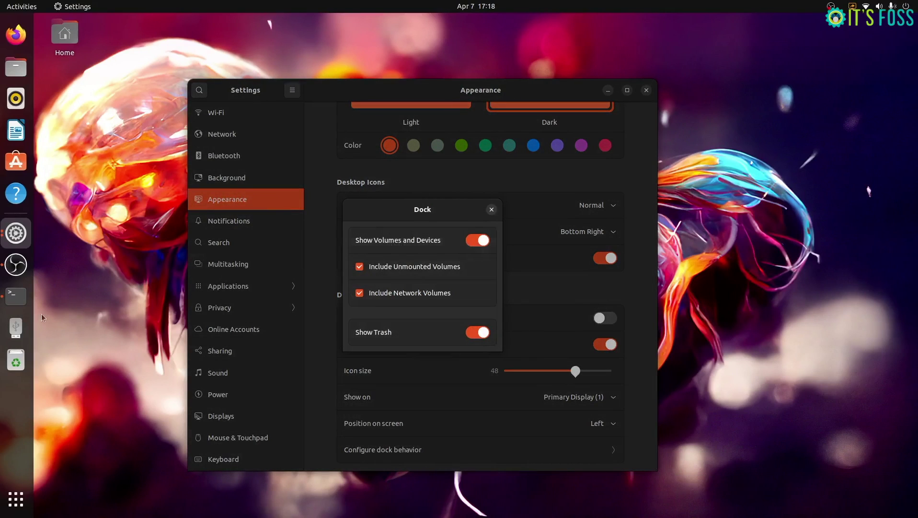
{"action": "left_click", "coordinate": [476, 242]}
{"action": "left_click", "coordinate": [474, 241]}
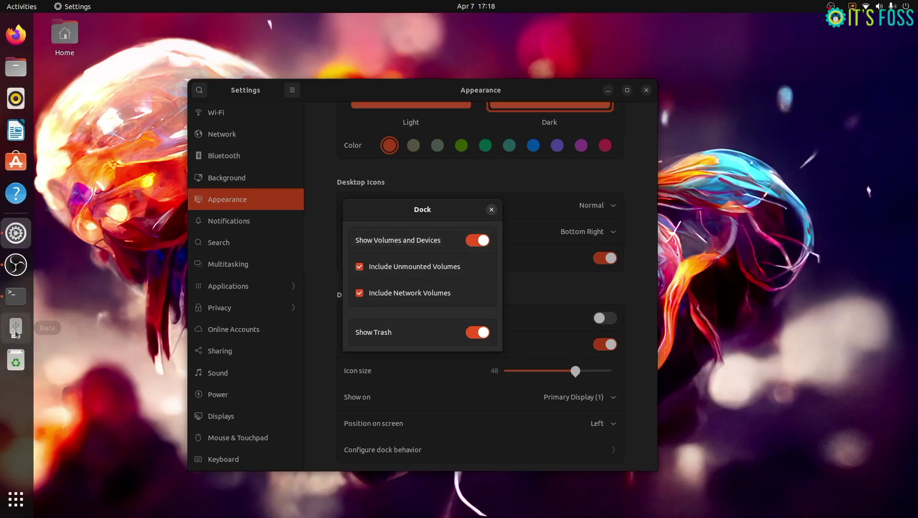
{"action": "left_click", "coordinate": [477, 333]}
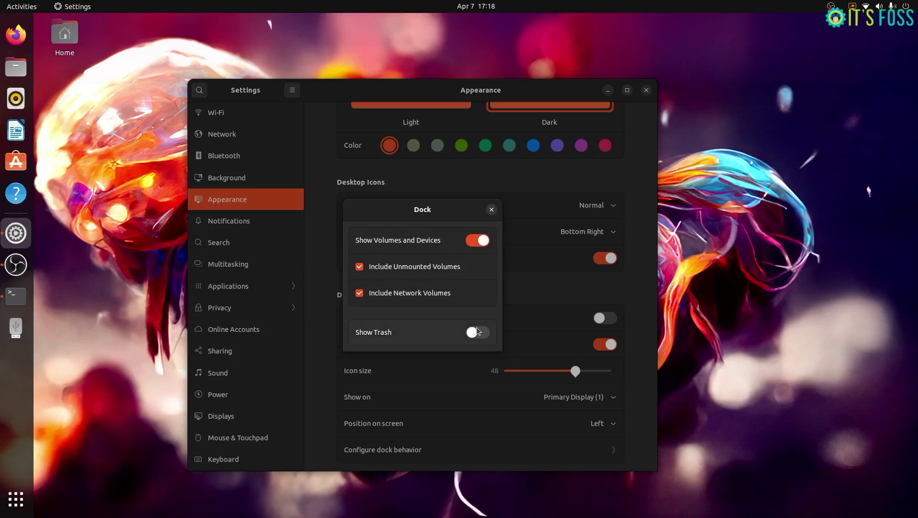
{"action": "left_click", "coordinate": [478, 331]}
{"action": "left_click", "coordinate": [491, 210]}
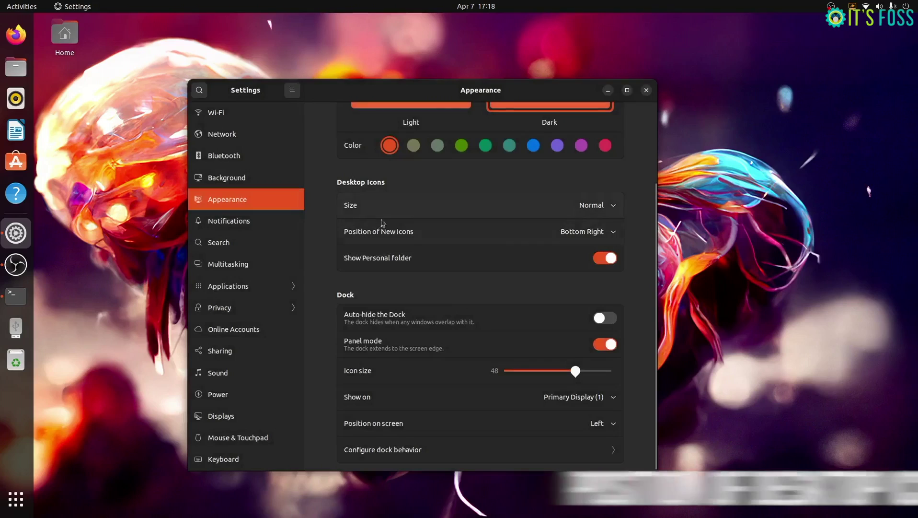
Step: Preview the new-icon position choices, then create 'New Folder' on the desktop and drag it right
{"action": "left_click", "coordinate": [598, 234]}
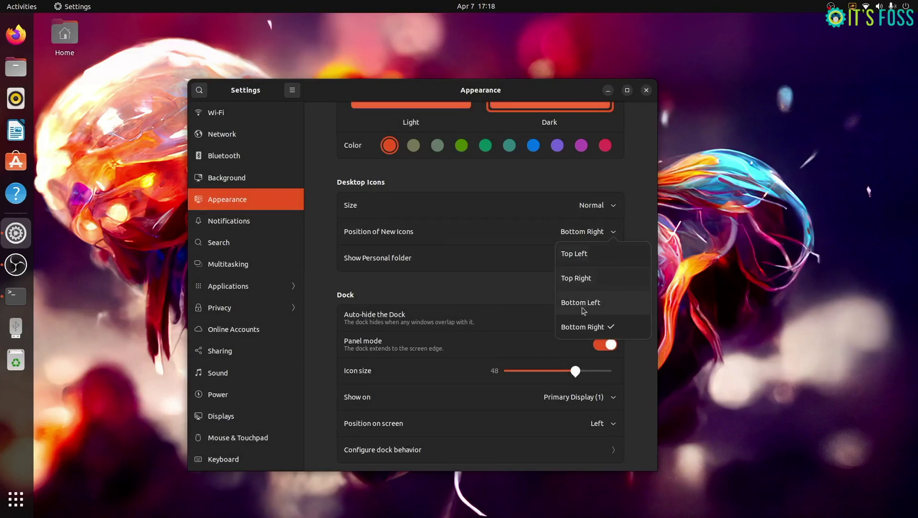
{"action": "left_click", "coordinate": [633, 211]}
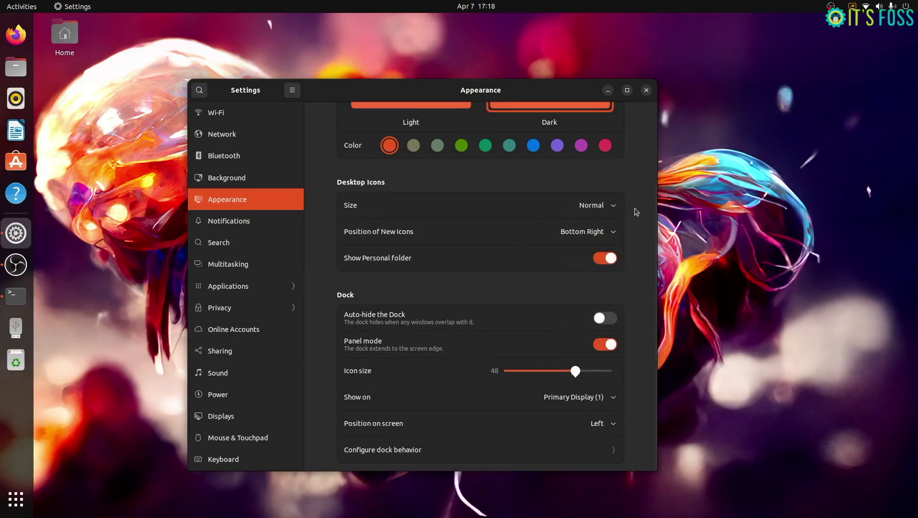
{"action": "right_click", "coordinate": [766, 96]}
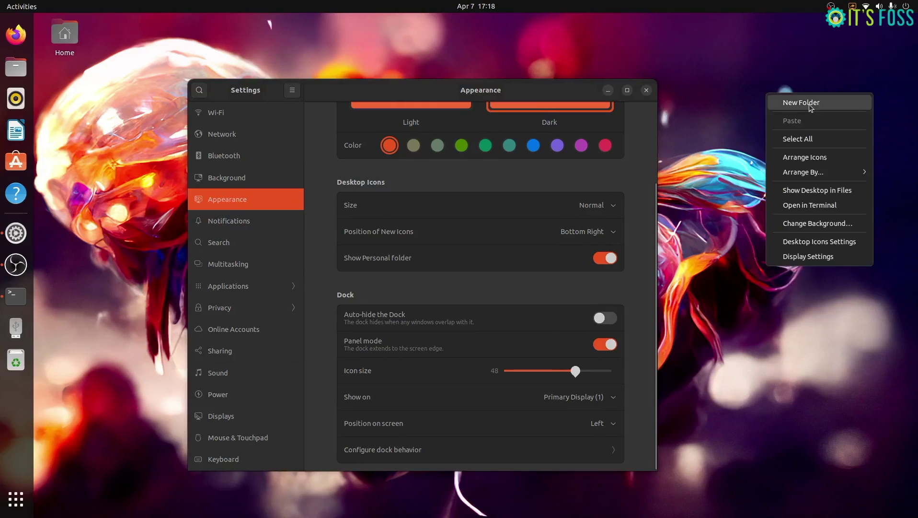
{"action": "left_click", "coordinate": [791, 101]}
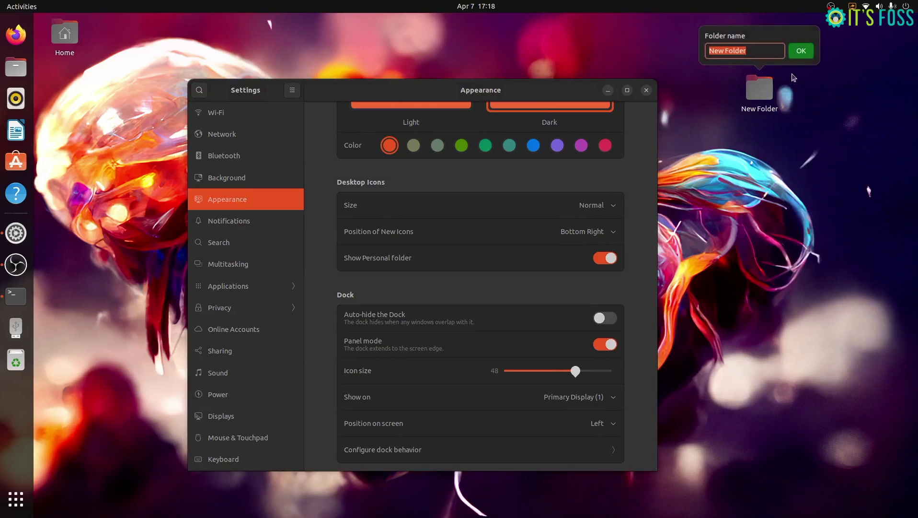
{"action": "left_click", "coordinate": [801, 51]}
{"action": "left_click_drag", "start_coordinate": [763, 98], "coordinate": [828, 98]}
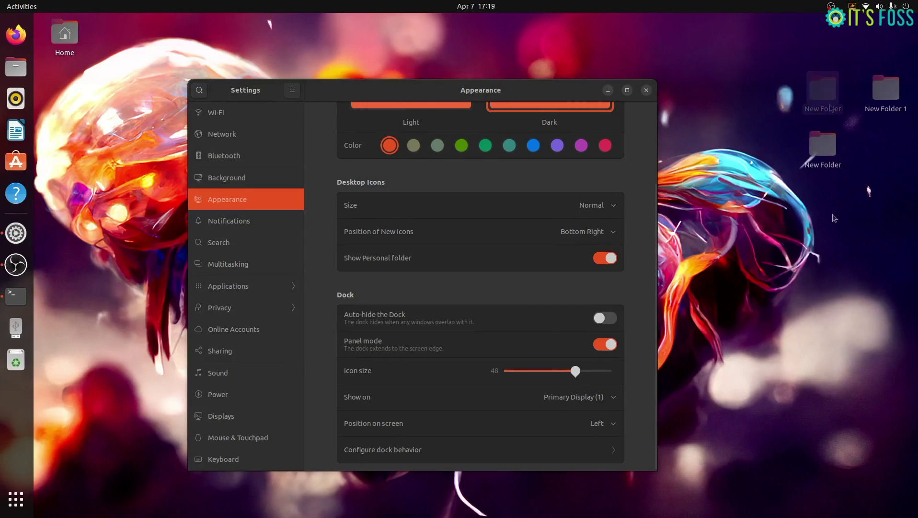
Step: Keep desktop icons auto-arranged and set new icons to appear at Top Right
{"action": "right_click", "coordinate": [727, 216]}
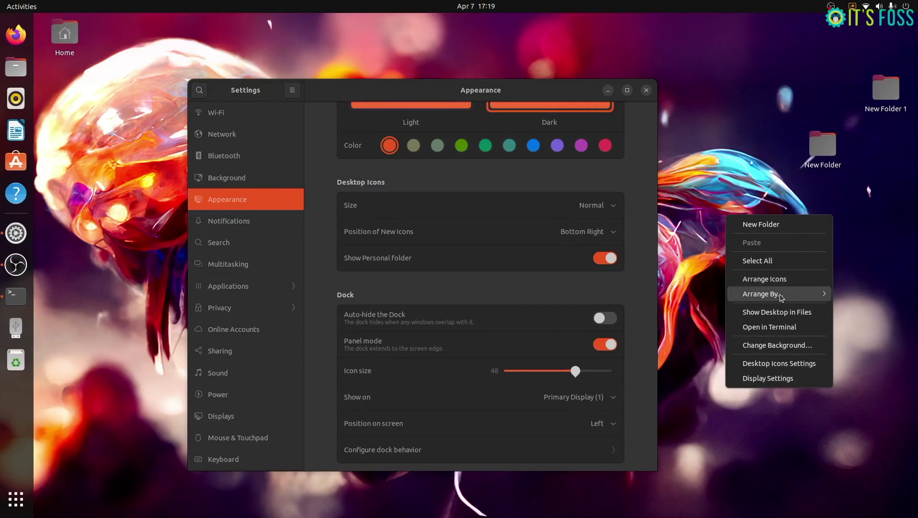
{"action": "mouse_move", "coordinate": [777, 294]}
{"action": "left_click", "coordinate": [679, 297]}
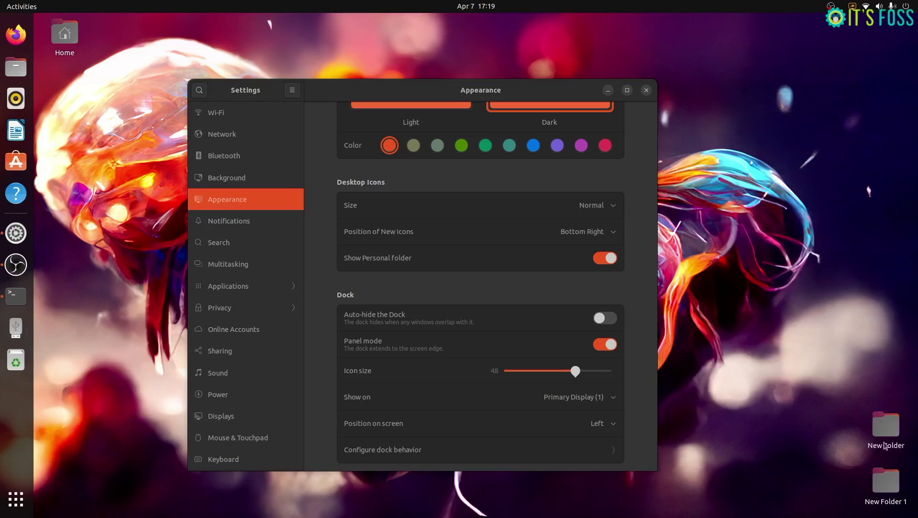
{"action": "left_click", "coordinate": [613, 232]}
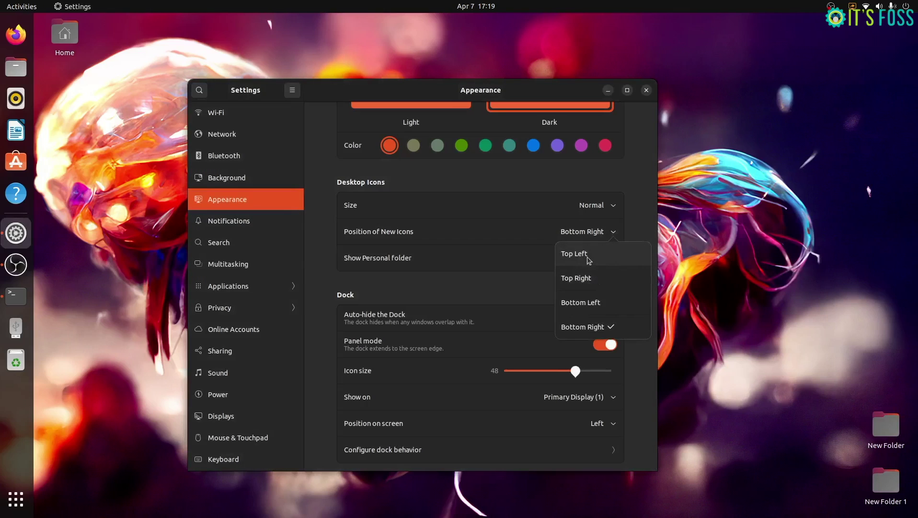
{"action": "left_click", "coordinate": [591, 279]}
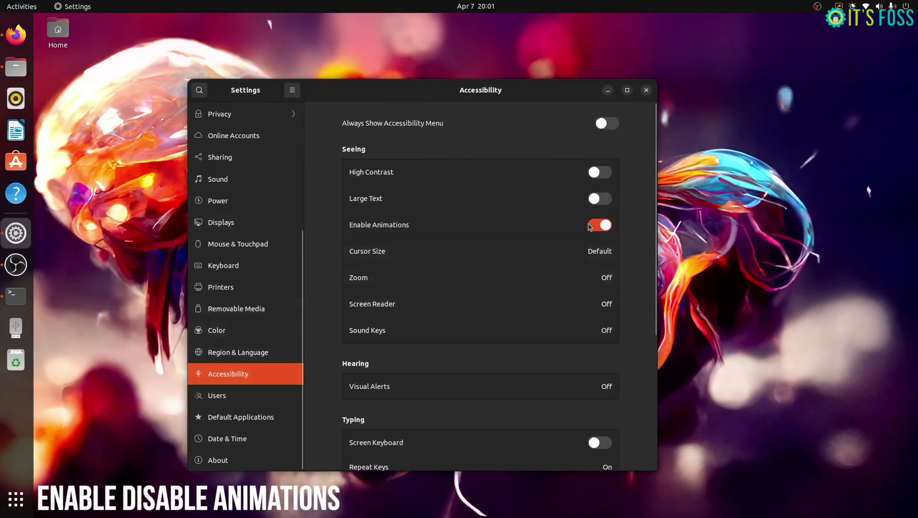
Step: Test the Activities overview and app grid with animations still enabled
{"action": "left_click", "coordinate": [608, 90]}
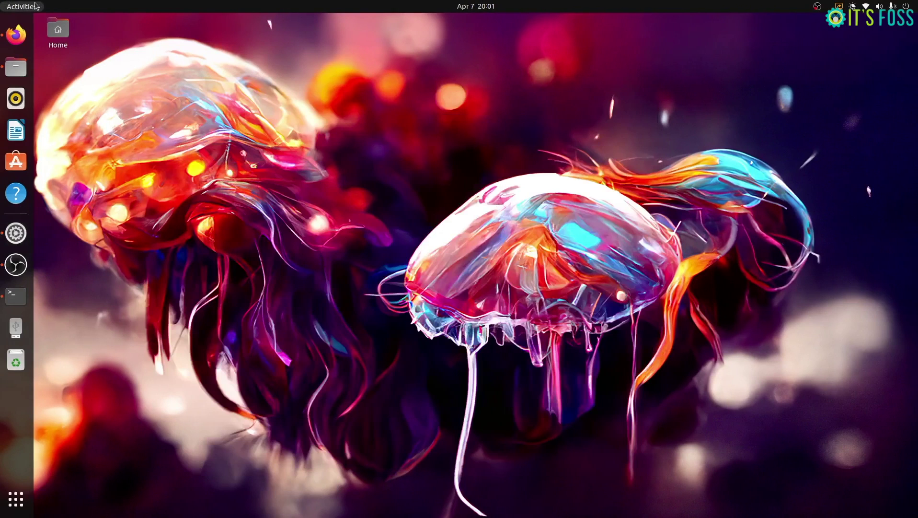
{"action": "left_click", "coordinate": [35, 6]}
{"action": "left_click", "coordinate": [35, 6]}
{"action": "key", "text": "super+a"}
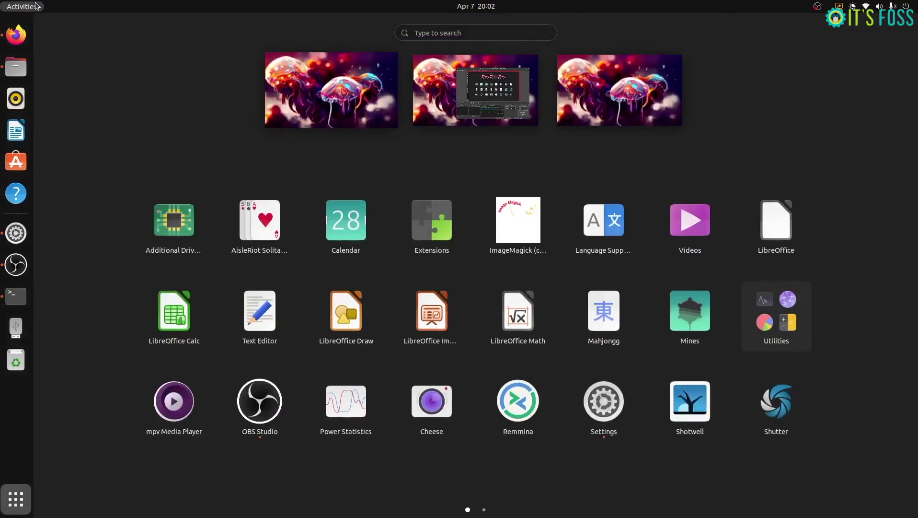
{"action": "left_click", "coordinate": [35, 6]}
{"action": "left_click", "coordinate": [17, 7]}
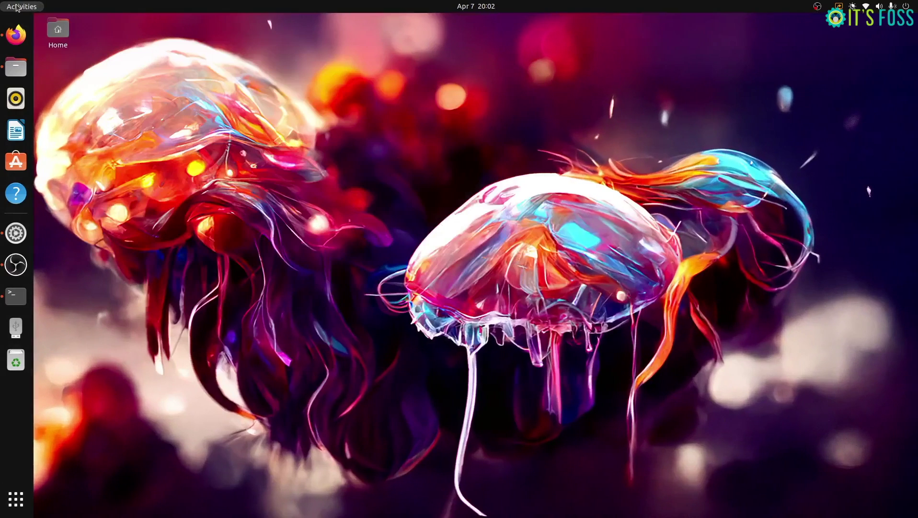
{"action": "left_click", "coordinate": [16, 233]}
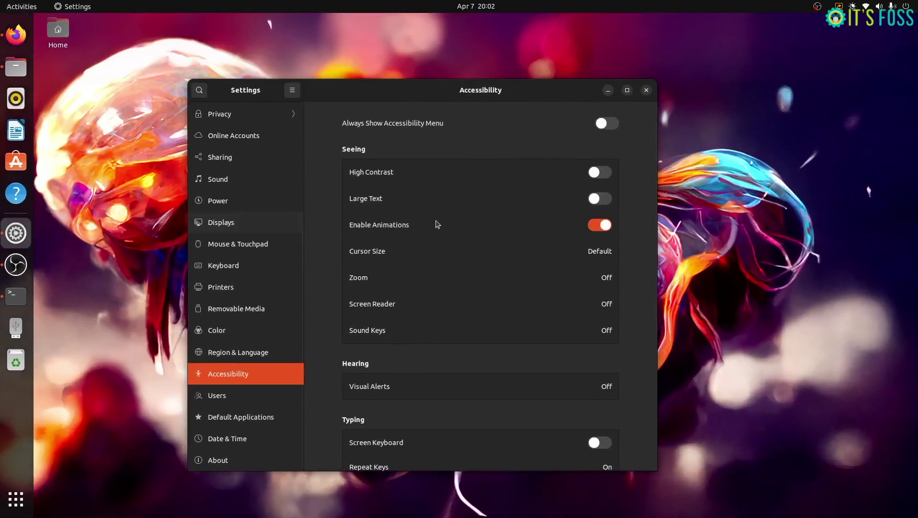
Step: Disable animations and test the app grid and overview without them
{"action": "left_click", "coordinate": [599, 228]}
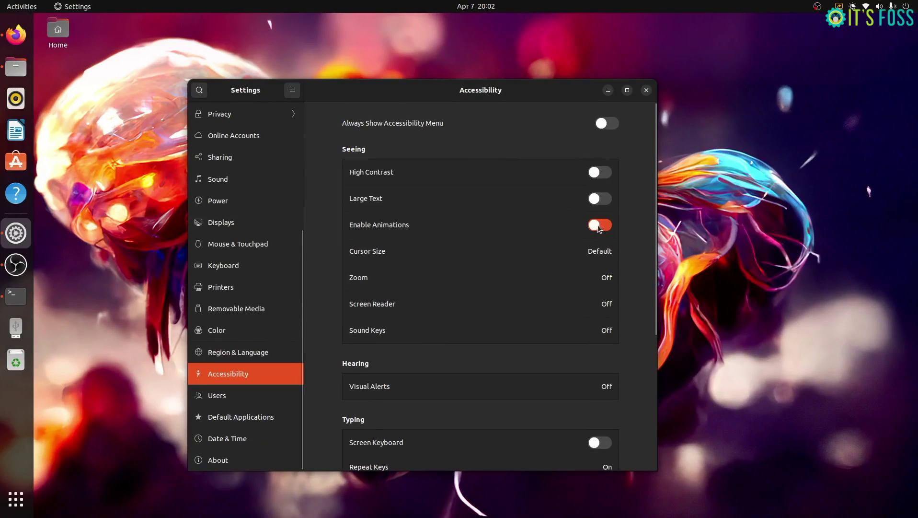
{"action": "left_click", "coordinate": [608, 91]}
{"action": "key", "text": "super+a"}
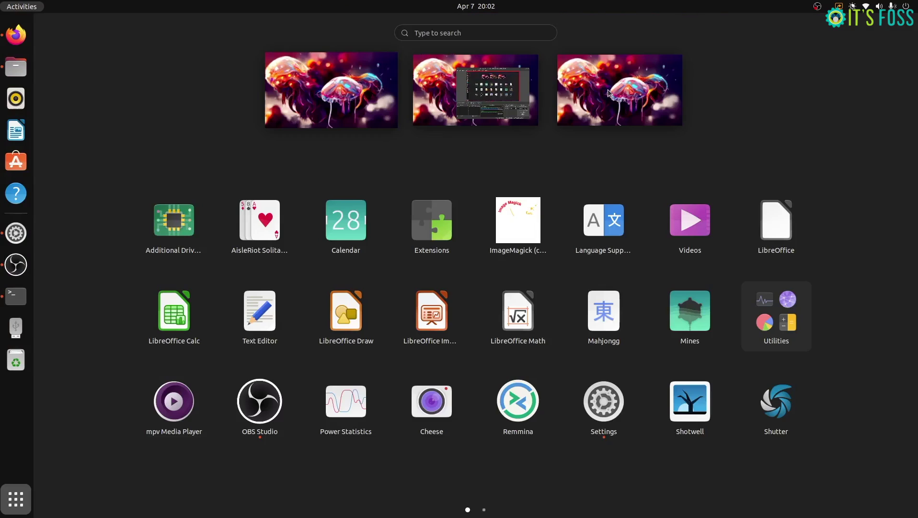
{"action": "key", "text": "Escape"}
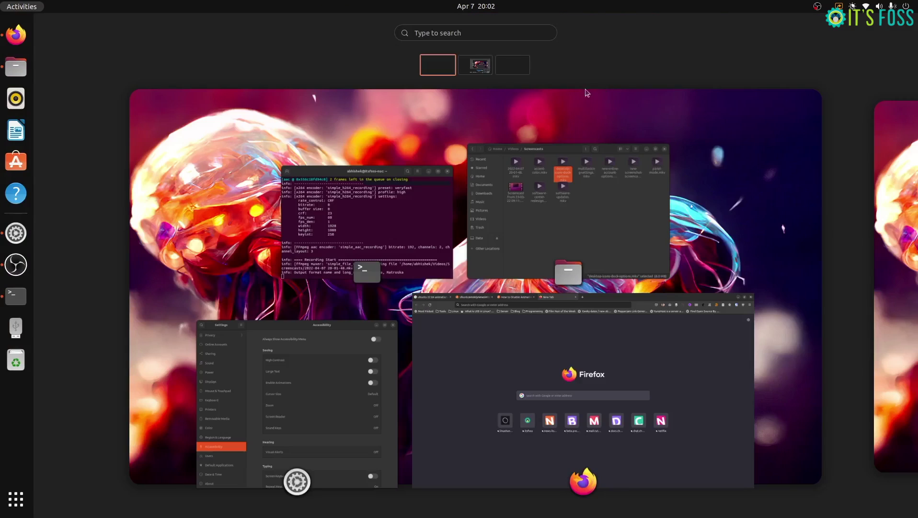
{"action": "left_click", "coordinate": [460, 91]}
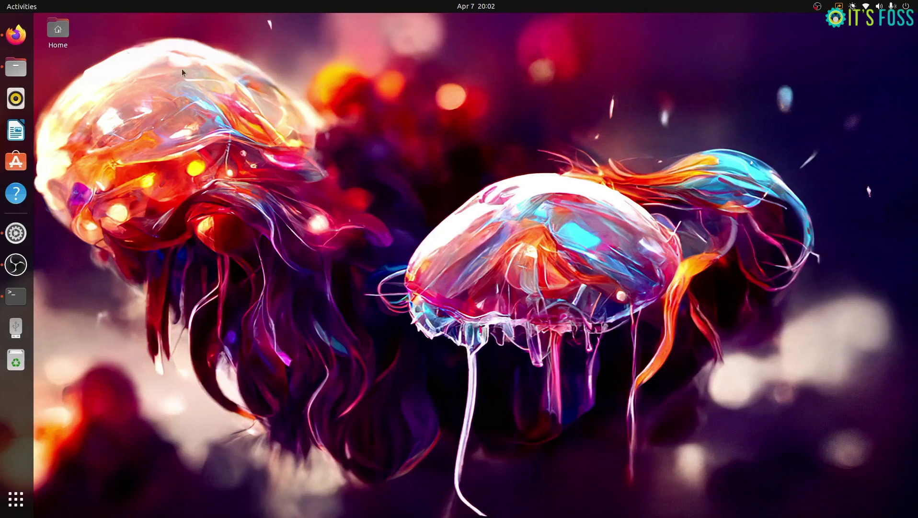
{"action": "left_click", "coordinate": [17, 6]}
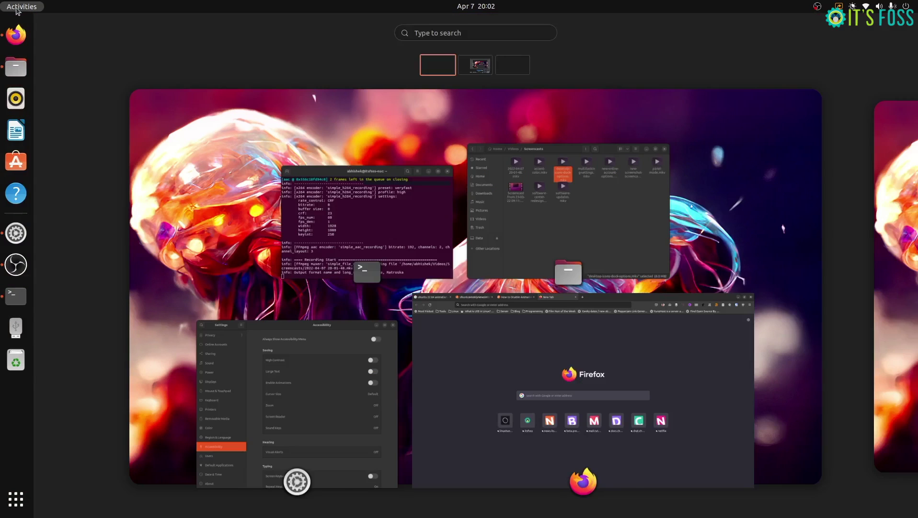
{"action": "key", "text": "super+a"}
{"action": "key", "text": "Escape"}
{"action": "left_click", "coordinate": [557, 234]}
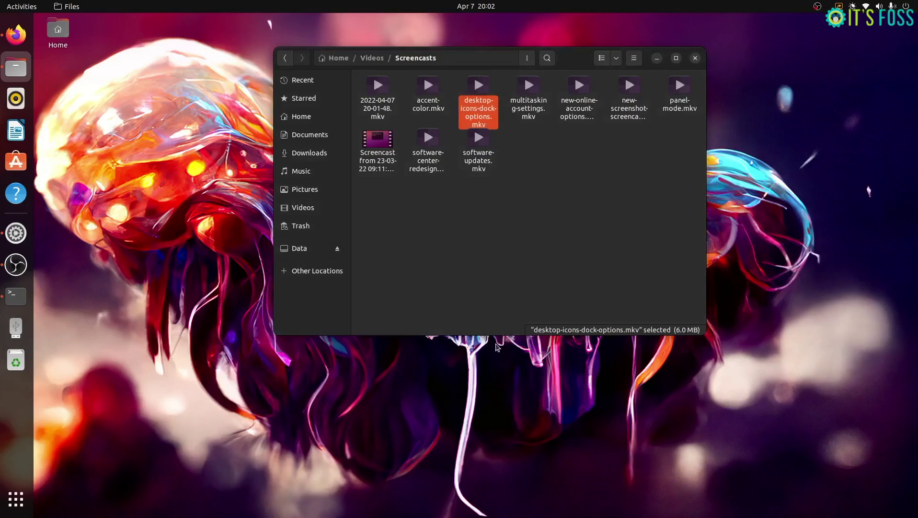
Step: Bring Settings forward via the overview and minimize the Files window
{"action": "key", "text": "super"}
{"action": "left_click", "coordinate": [340, 359]}
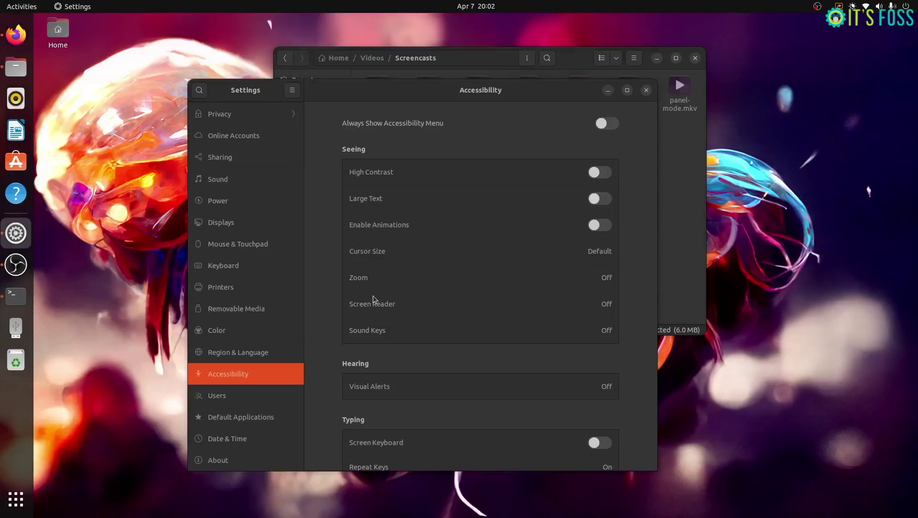
{"action": "left_click", "coordinate": [656, 58]}
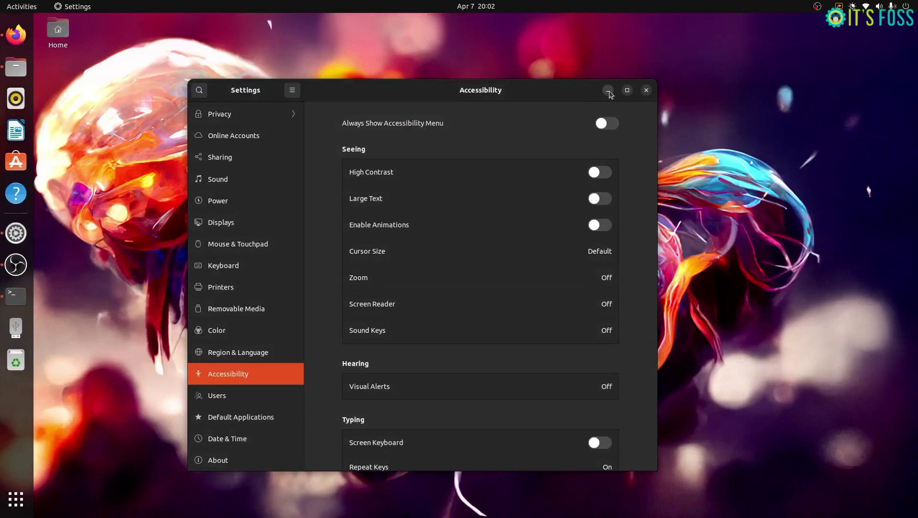
{"action": "key", "text": "super"}
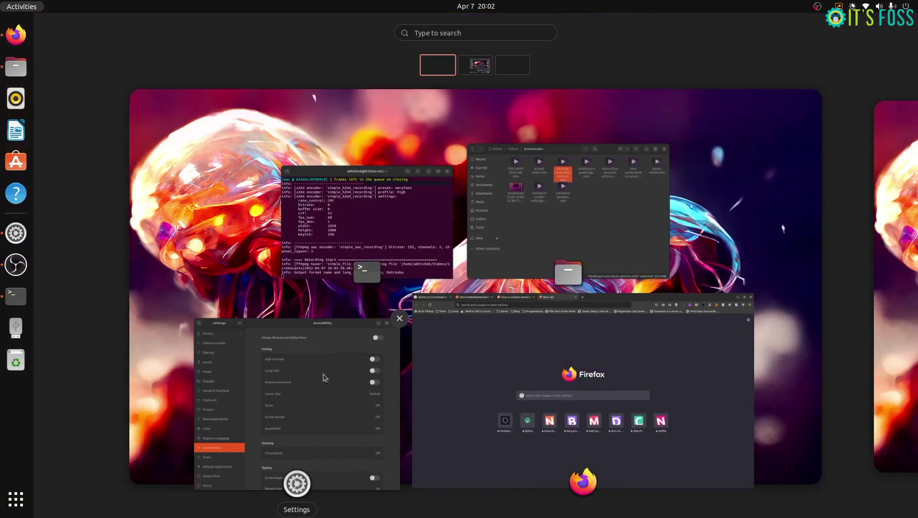
{"action": "left_click", "coordinate": [338, 369]}
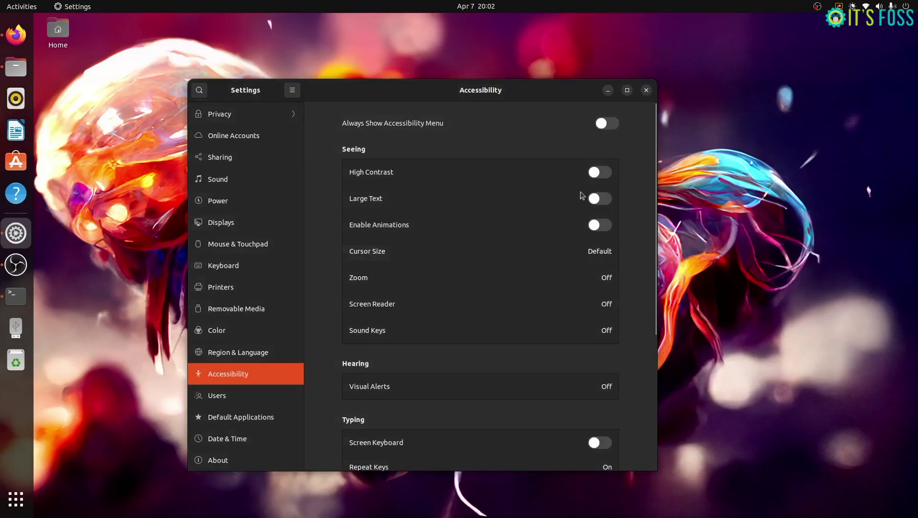
Step: Re-enable animations and check the app grid and overview again
{"action": "left_click", "coordinate": [601, 228]}
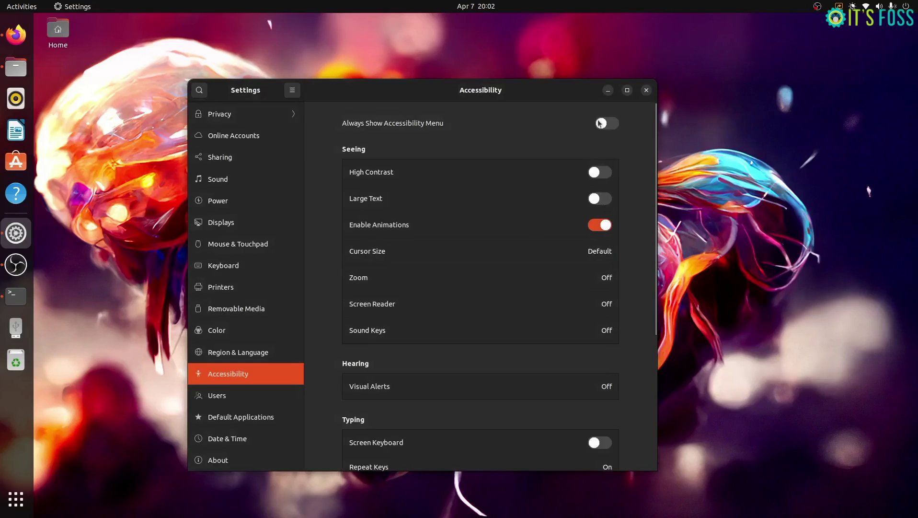
{"action": "left_click", "coordinate": [607, 91]}
{"action": "key", "text": "super+a"}
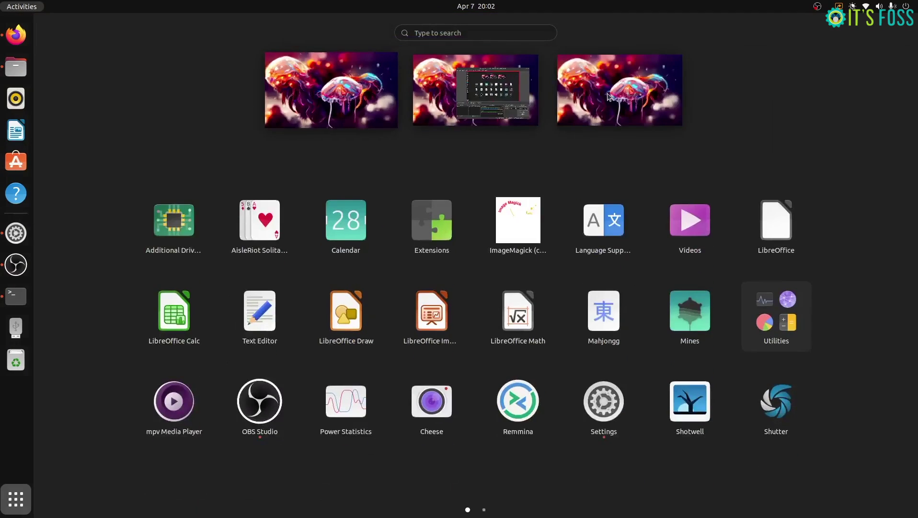
{"action": "key", "text": "Escape"}
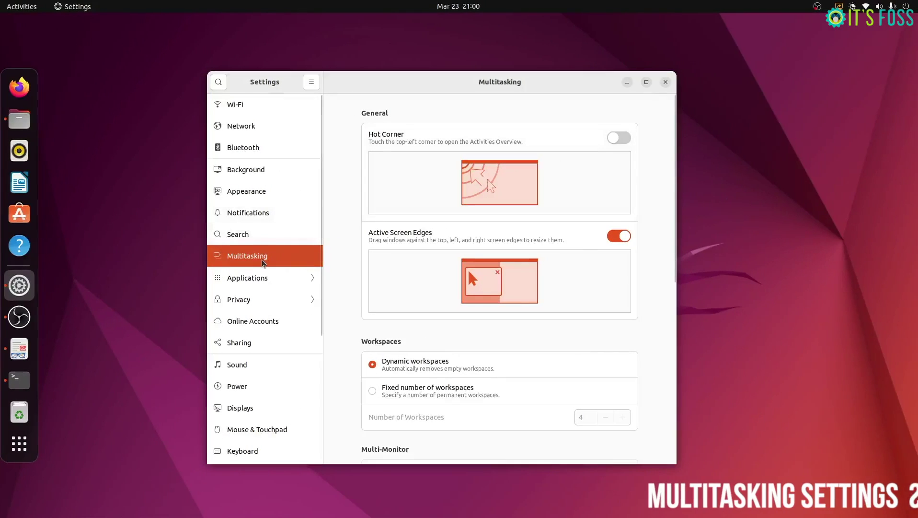
Step: Turn on Hot Corner and test it by pushing the pointer into the top-left corner
{"action": "left_click", "coordinate": [624, 139]}
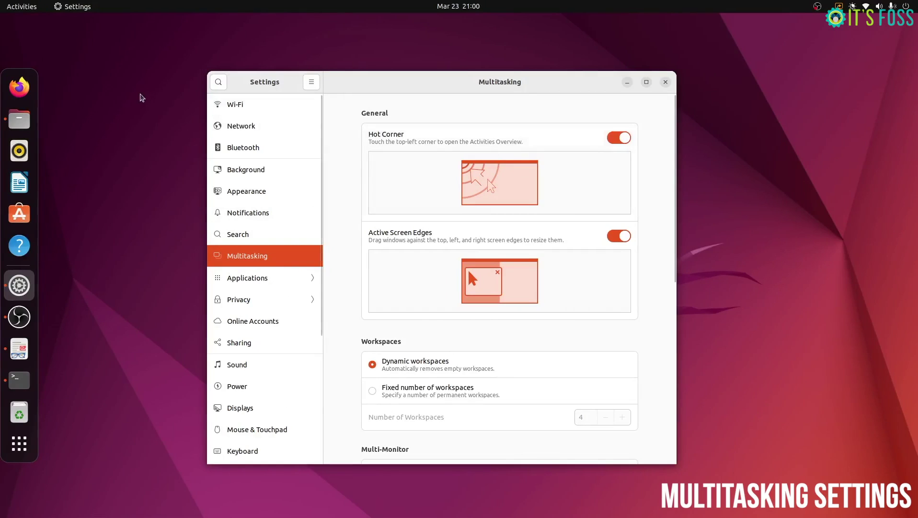
{"action": "mouse_move", "coordinate": [1, 1]}
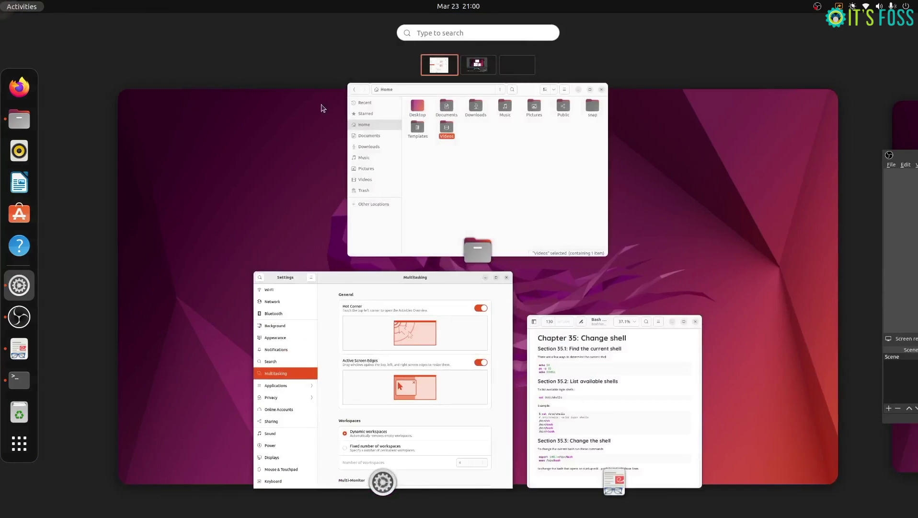
{"action": "left_click", "coordinate": [479, 301]}
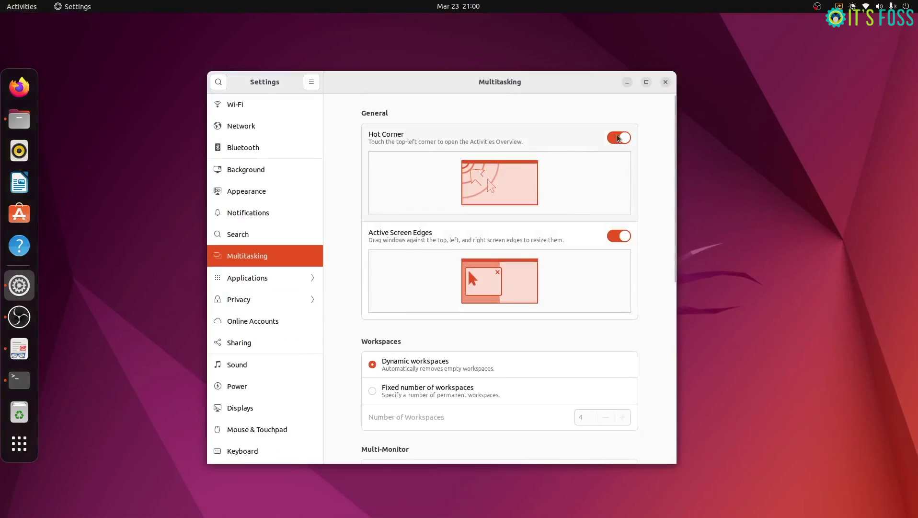
{"action": "left_click", "coordinate": [618, 138]}
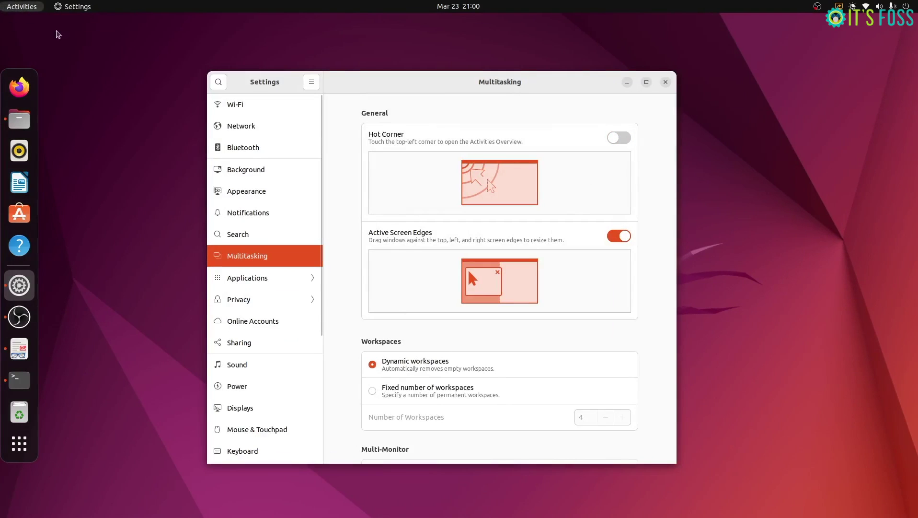
{"action": "left_click", "coordinate": [618, 138]}
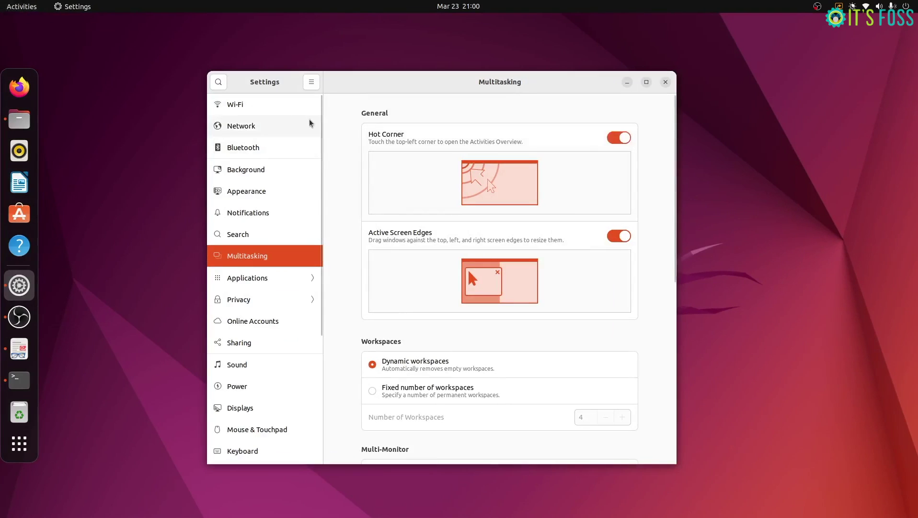
{"action": "mouse_move", "coordinate": [1, 1]}
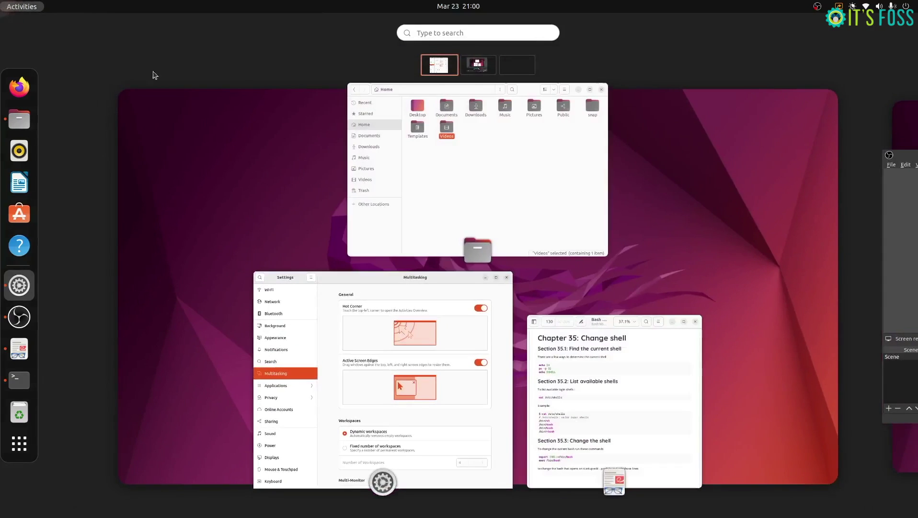
{"action": "key", "text": "Escape"}
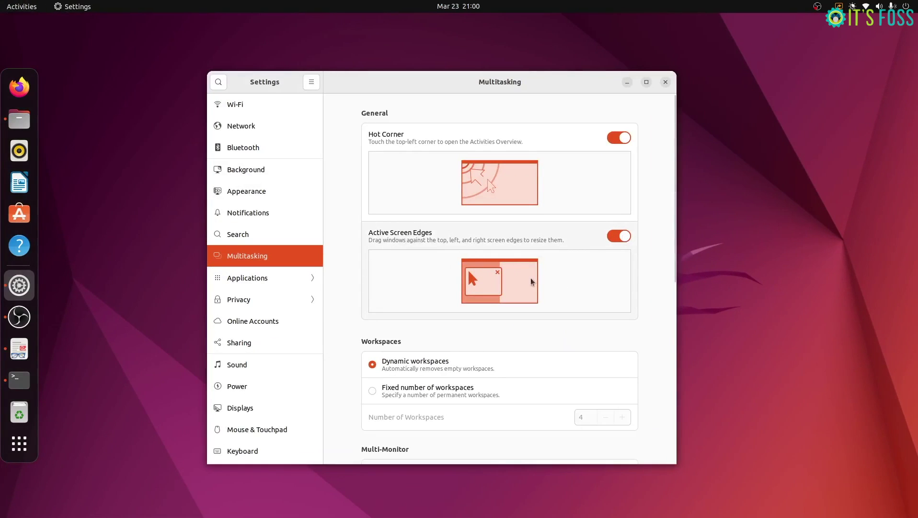
Step: Tile the Document Viewer to the left and right halves by dragging, then minimize it
{"action": "left_click", "coordinate": [19, 348]}
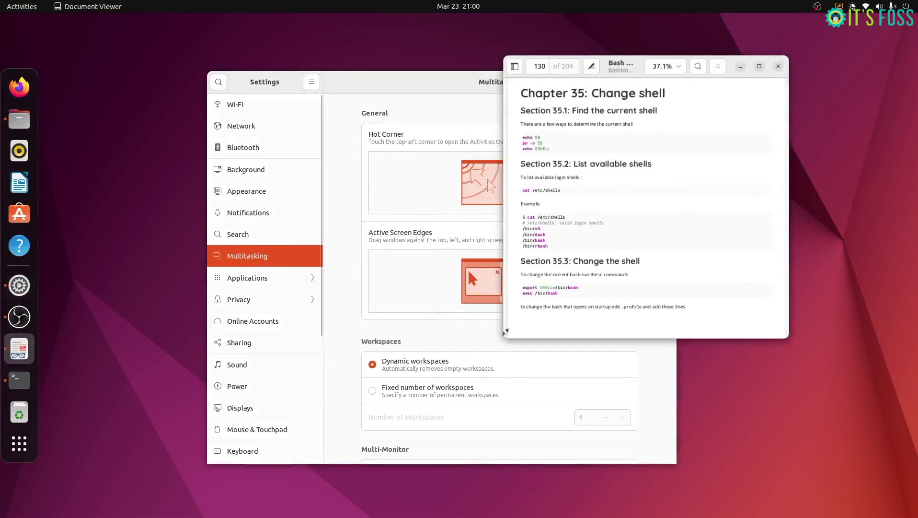
{"action": "left_click_drag", "start_coordinate": [615, 71], "coordinate": [916, 81]}
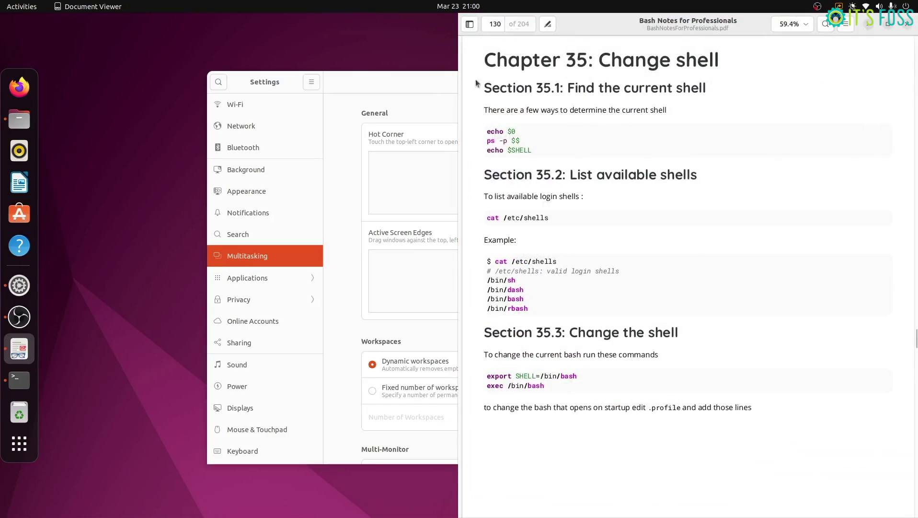
{"action": "left_click_drag", "start_coordinate": [735, 30], "coordinate": [1, 79]}
{"action": "left_click_drag", "start_coordinate": [283, 29], "coordinate": [916, 96]}
{"action": "left_click", "coordinate": [869, 26]}
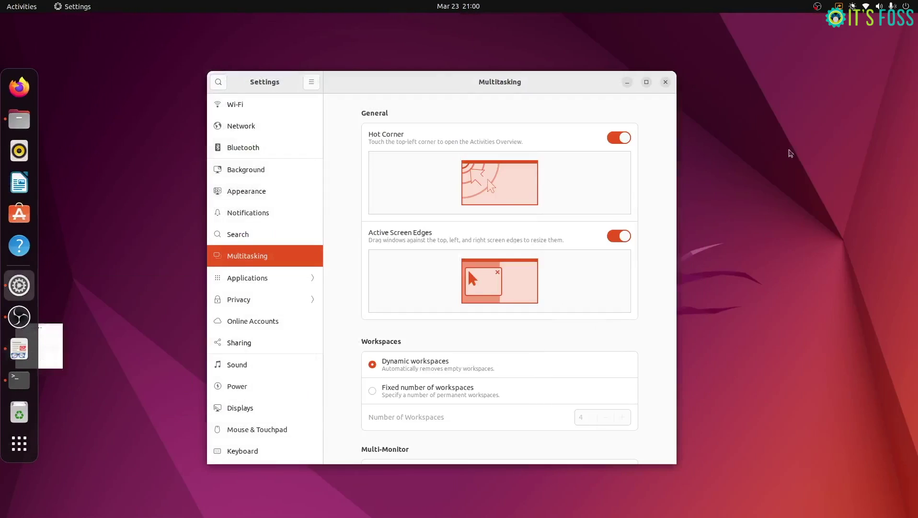
Step: Turn Active Screen Edges off, test dragging the viewer to the edge, then switch it back on
{"action": "left_click", "coordinate": [619, 235]}
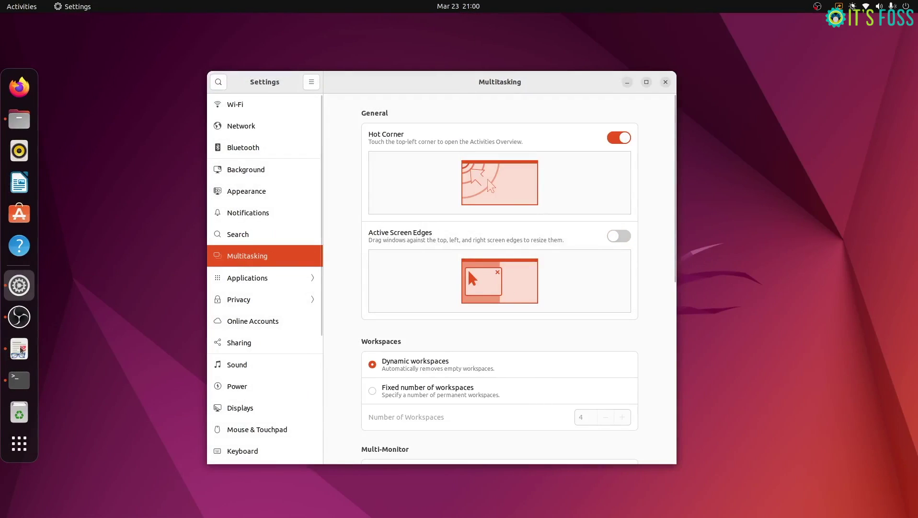
{"action": "left_click", "coordinate": [19, 348]}
{"action": "left_click_drag", "start_coordinate": [733, 29], "coordinate": [537, 106]}
{"action": "left_click_drag", "start_coordinate": [453, 109], "coordinate": [696, 136]}
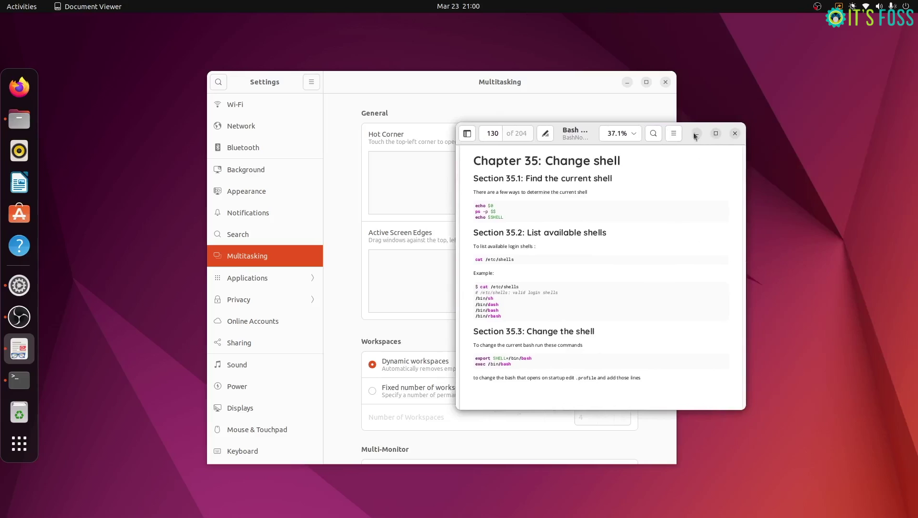
{"action": "left_click", "coordinate": [698, 133]}
{"action": "left_click", "coordinate": [621, 235]}
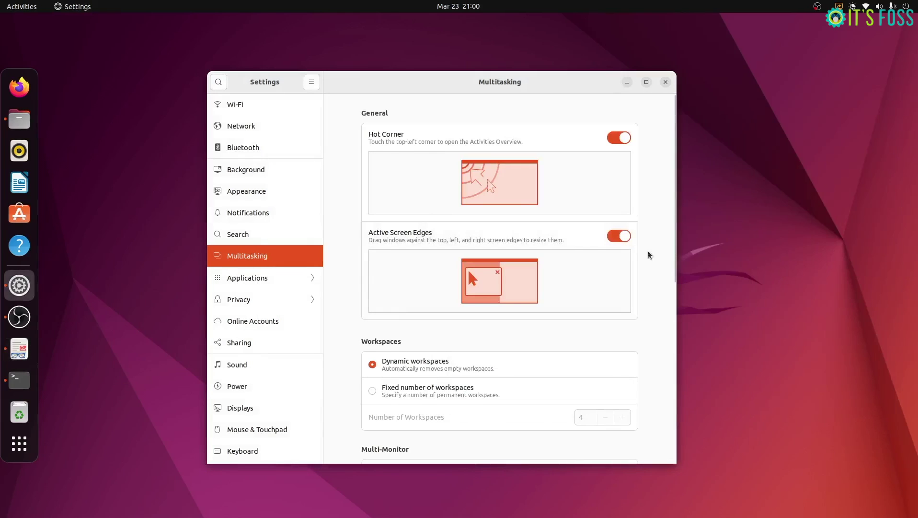
{"action": "scroll", "coordinate": [618, 320], "scroll_direction": "down", "scroll_amount": 2}
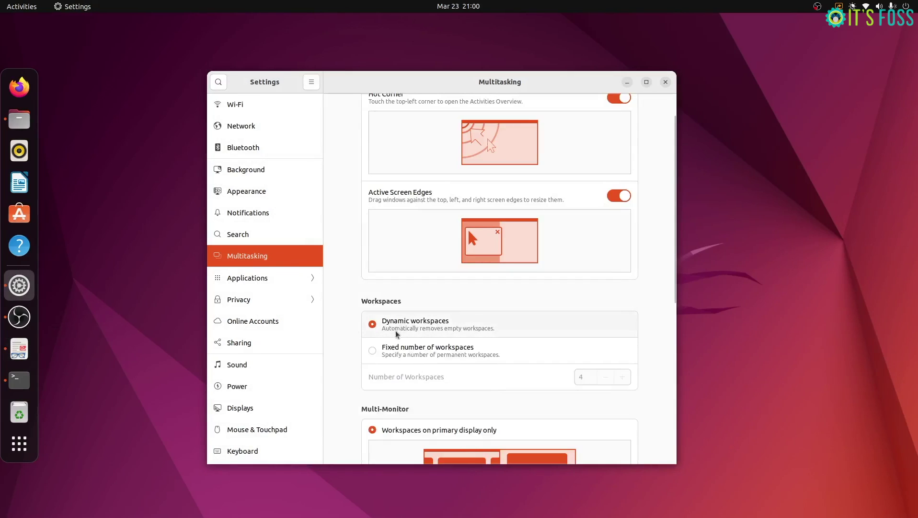
{"action": "scroll", "coordinate": [397, 328], "scroll_direction": "down", "scroll_amount": 2}
{"action": "left_click", "coordinate": [419, 315]}
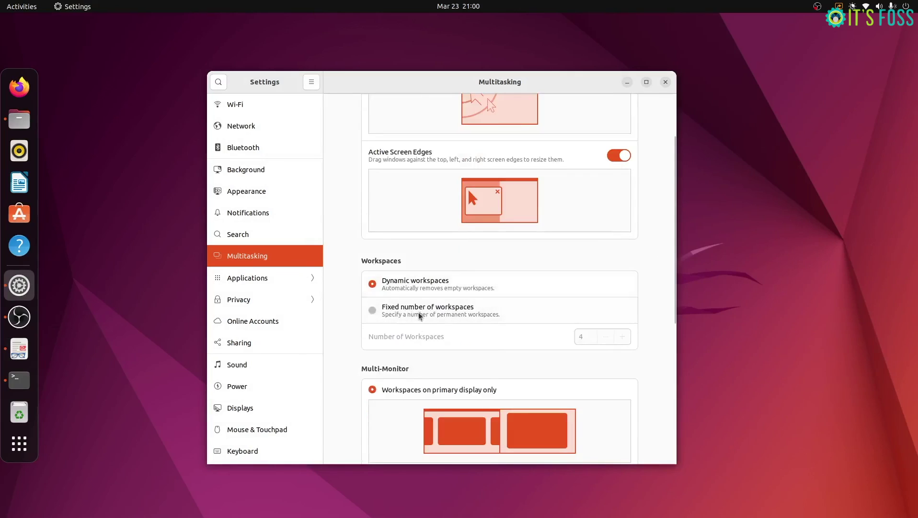
{"action": "left_click", "coordinate": [451, 281]}
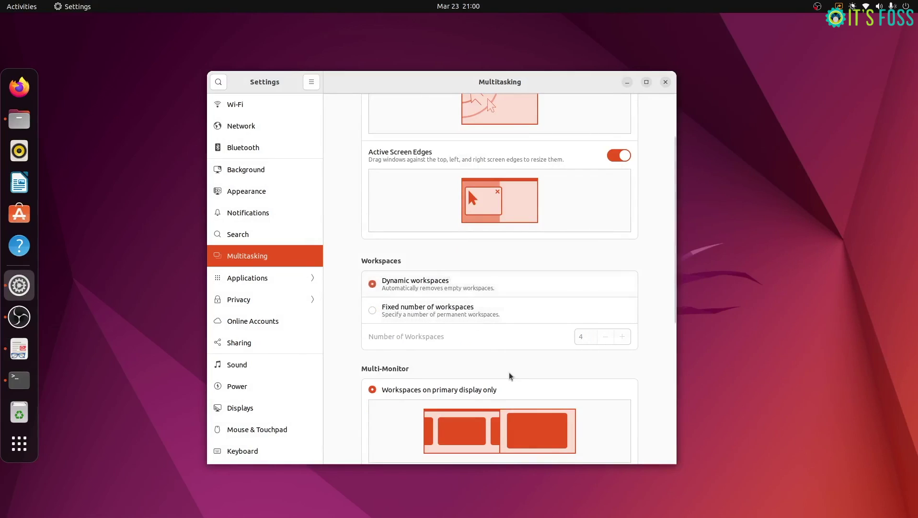
{"action": "scroll", "coordinate": [509, 374], "scroll_direction": "down", "scroll_amount": 4}
{"action": "scroll", "coordinate": [508, 372], "scroll_direction": "down", "scroll_amount": 2}
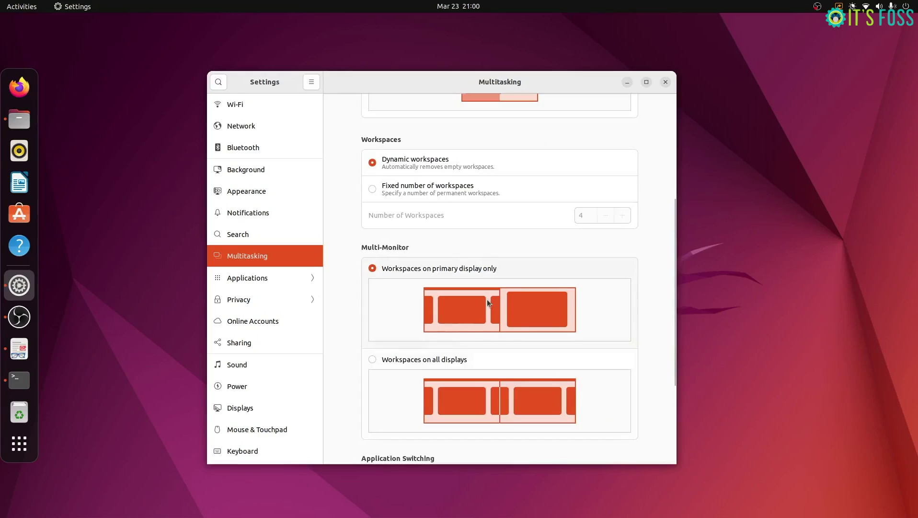
{"action": "key", "text": "super"}
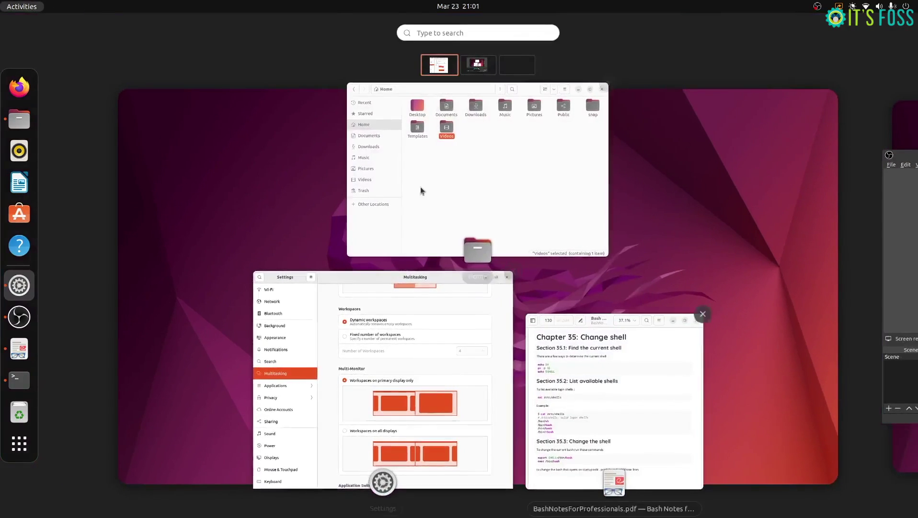
{"action": "left_click", "coordinate": [438, 369]}
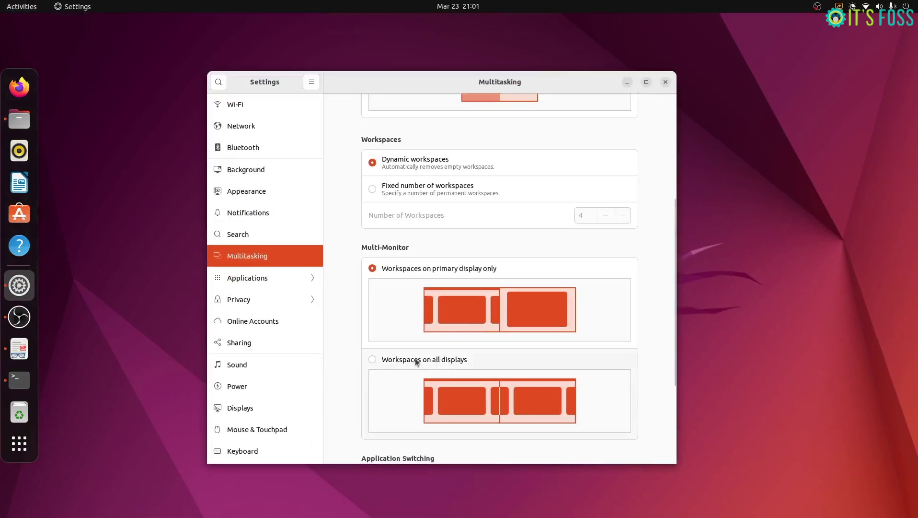
{"action": "scroll", "coordinate": [411, 385], "scroll_direction": "down", "scroll_amount": 2}
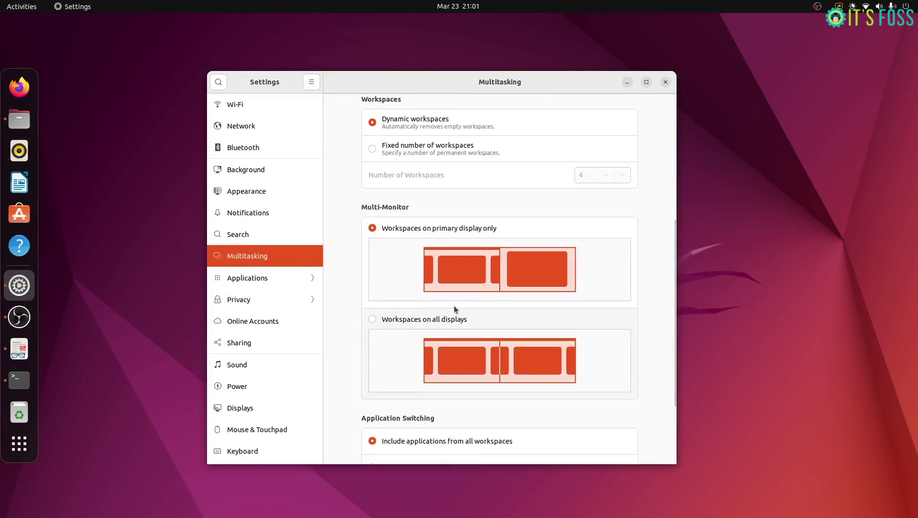
{"action": "scroll", "coordinate": [435, 363], "scroll_direction": "down", "scroll_amount": 2}
{"action": "scroll", "coordinate": [435, 363], "scroll_direction": "down", "scroll_amount": 2}
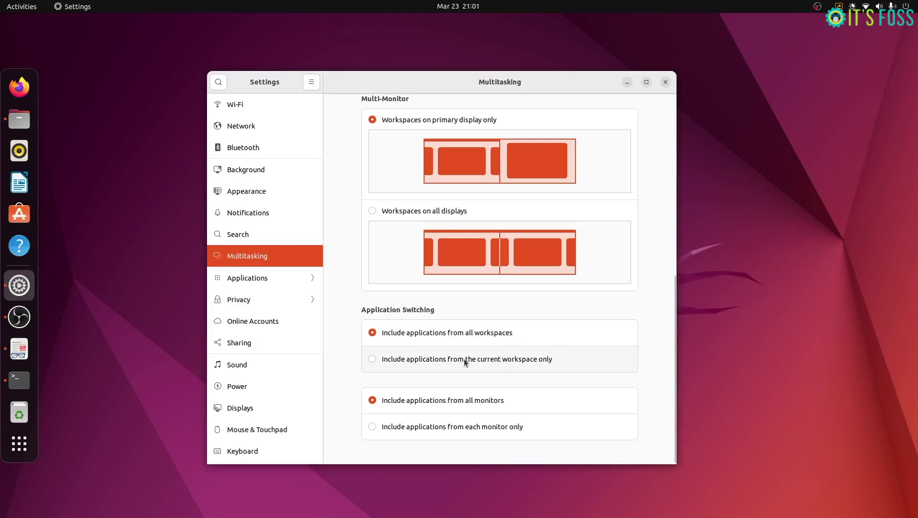
{"action": "key", "text": "alt+Tab"}
{"action": "key", "text": "alt+Tab"}
{"action": "key", "text": "alt+Tab"}
{"action": "key", "text": "alt+Tab"}
{"action": "key", "text": "alt+Tab"}
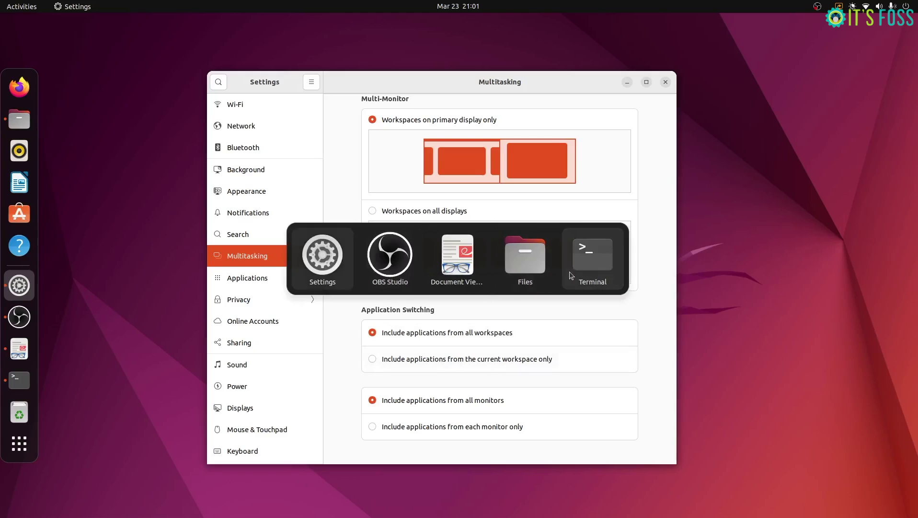
{"action": "key", "text": "alt+Tab"}
{"action": "key", "text": "alt+Tab"}
{"action": "key", "text": "alt+Tab"}
{"action": "key", "text": "alt+Tab"}
{"action": "key", "text": "alt+Tab"}
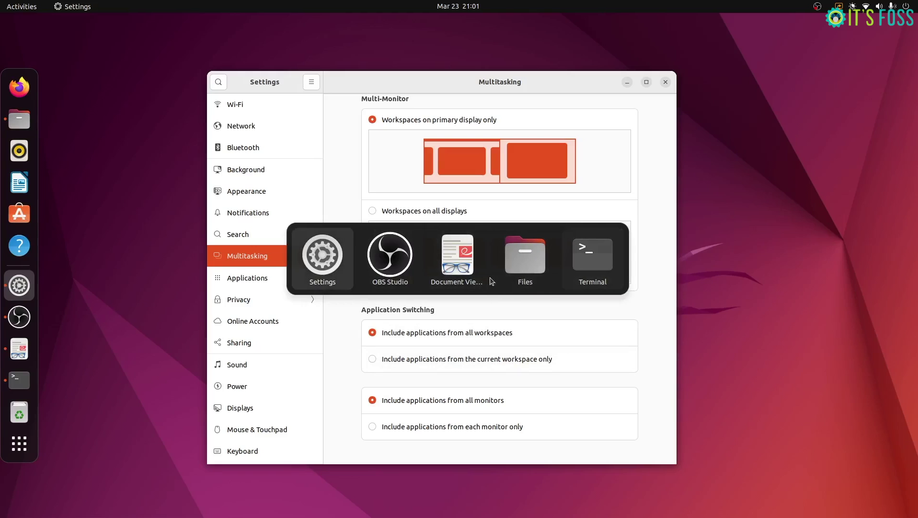
{"action": "key", "text": "super"}
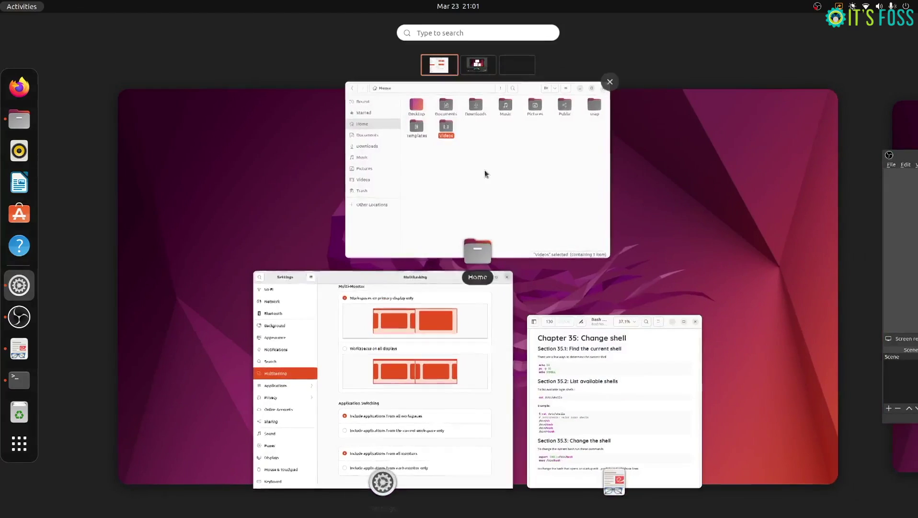
{"action": "key", "text": "super"}
{"action": "key", "text": "alt+Tab"}
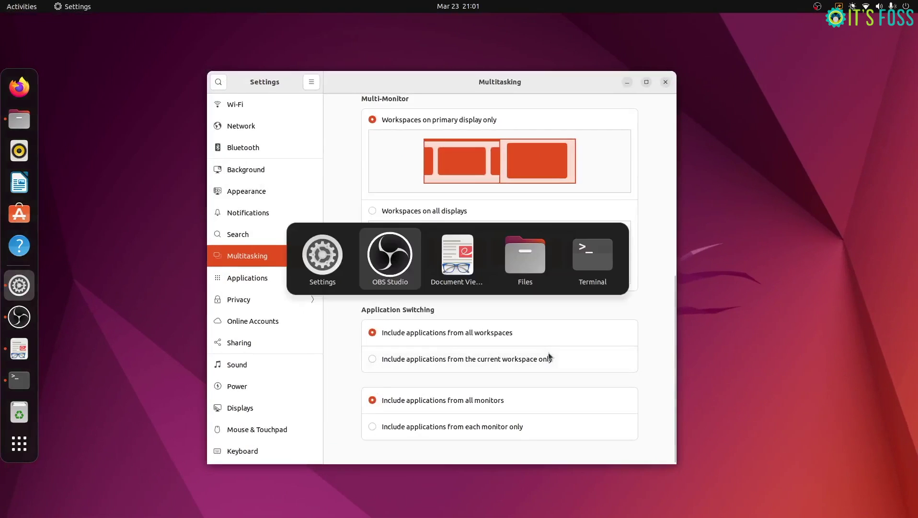
{"action": "key", "text": "alt+Tab"}
{"action": "key", "text": "alt+Tab"}
{"action": "key", "text": "alt+Tab"}
{"action": "key", "text": "alt+Tab"}
{"action": "key", "text": "alt+Tab"}
{"action": "key", "text": "alt+Tab"}
{"action": "key", "text": "alt+Tab"}
{"action": "key", "text": "alt+Tab"}
{"action": "key", "text": "alt+Tab"}
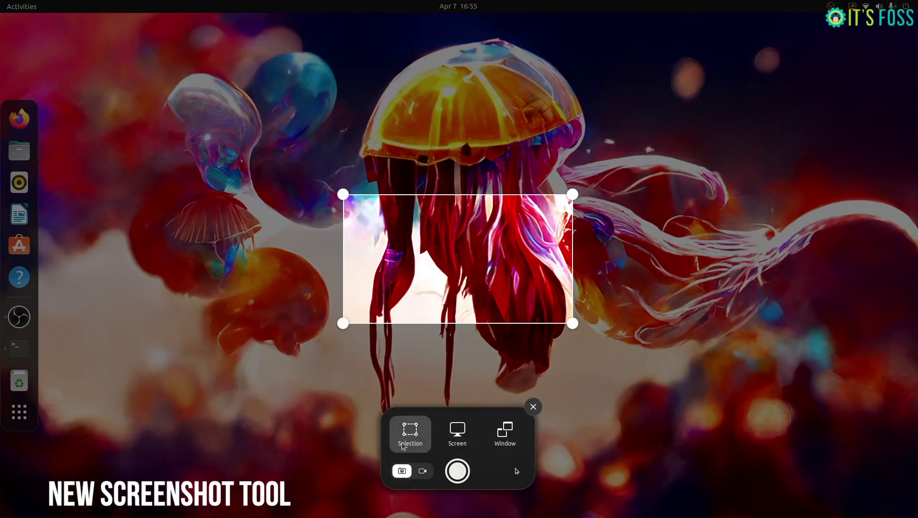
Step: Try the Screen, Window, Selection and screencast modes, then capture the full screen
{"action": "left_click", "coordinate": [460, 434]}
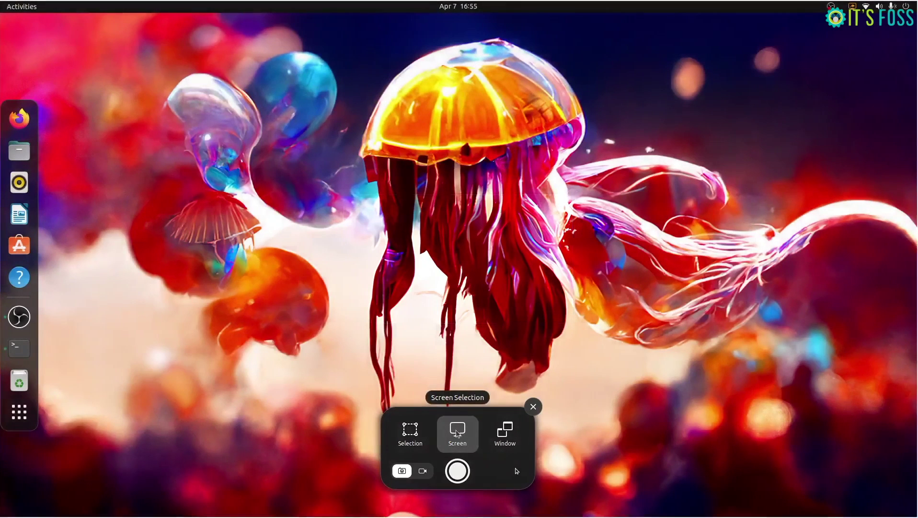
{"action": "left_click", "coordinate": [508, 434]}
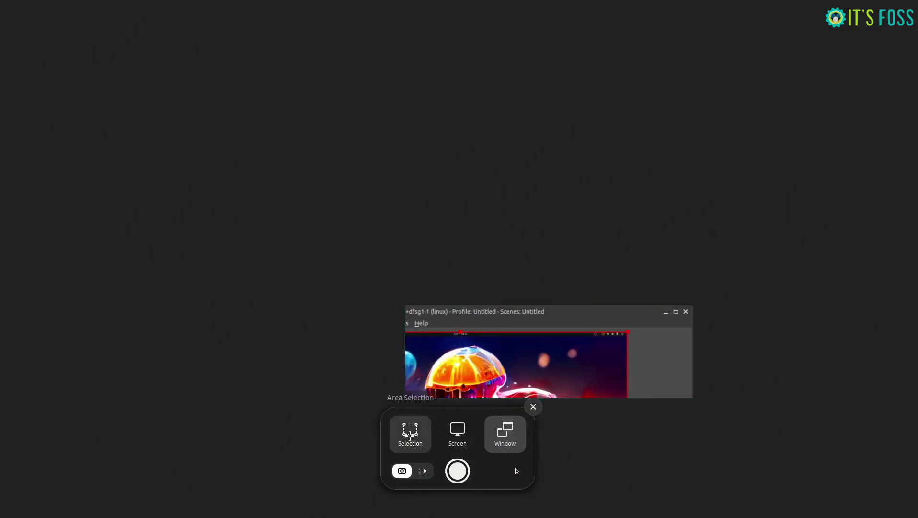
{"action": "left_click", "coordinate": [409, 432]}
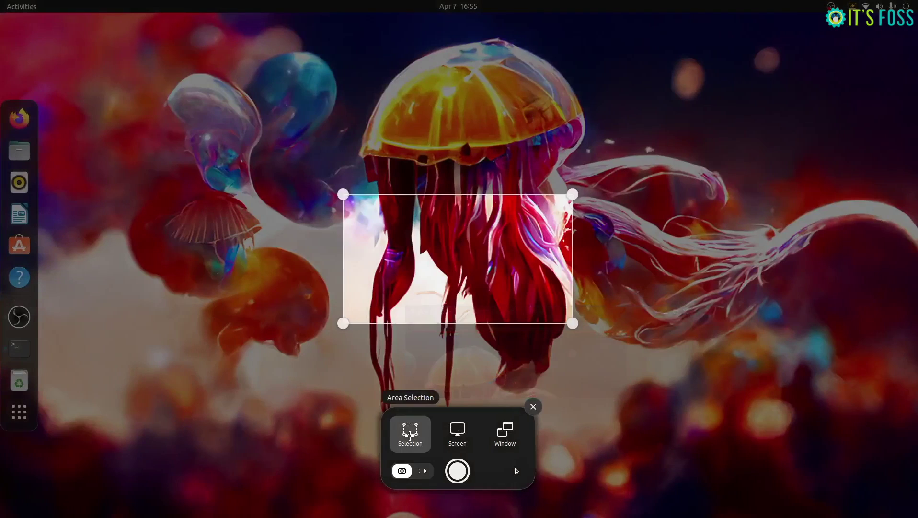
{"action": "left_click", "coordinate": [422, 472]}
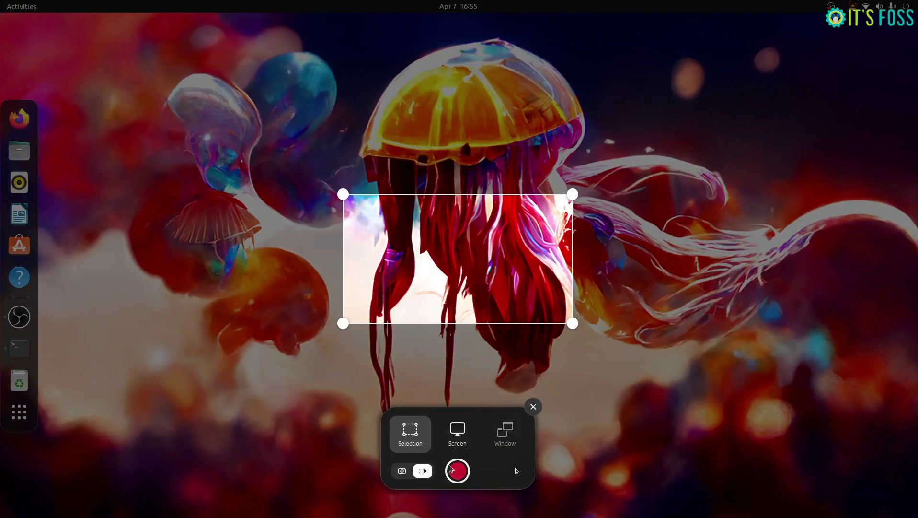
{"action": "left_click", "coordinate": [402, 471]}
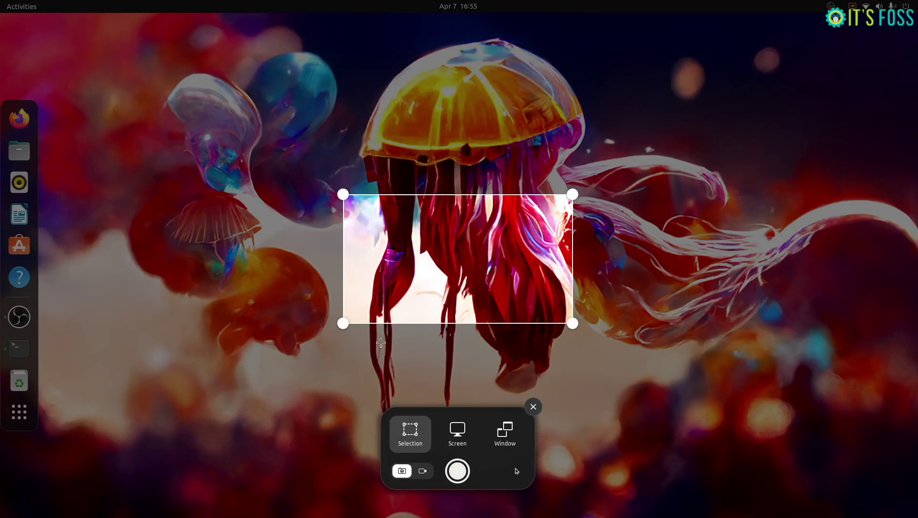
{"action": "left_click", "coordinate": [458, 434]}
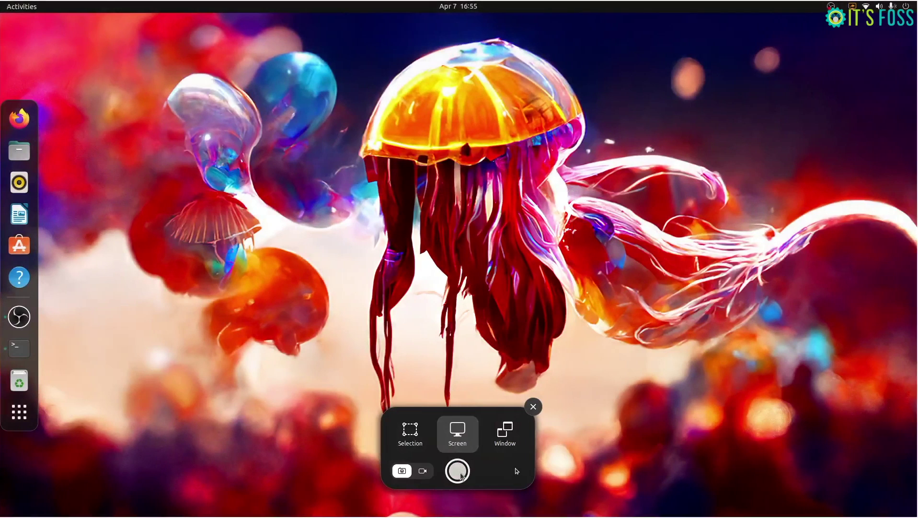
{"action": "left_click", "coordinate": [459, 474]}
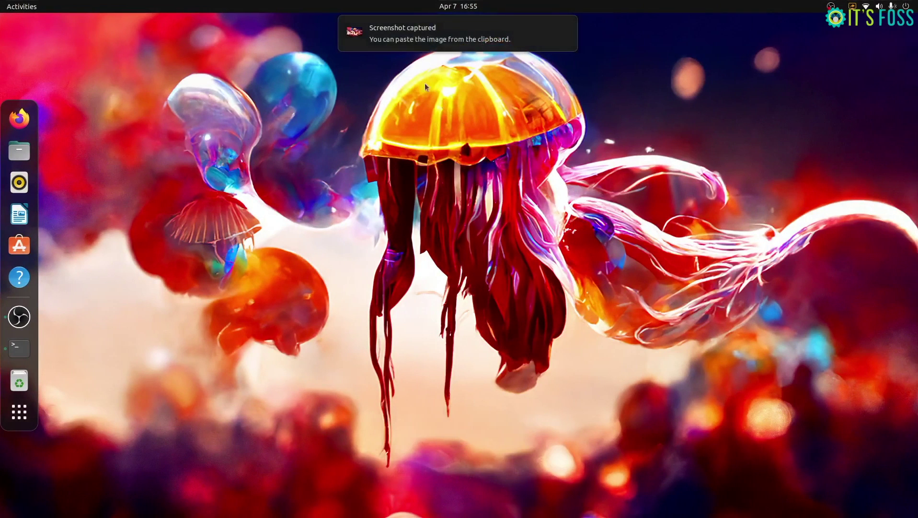
{"action": "mouse_move", "coordinate": [418, 36]}
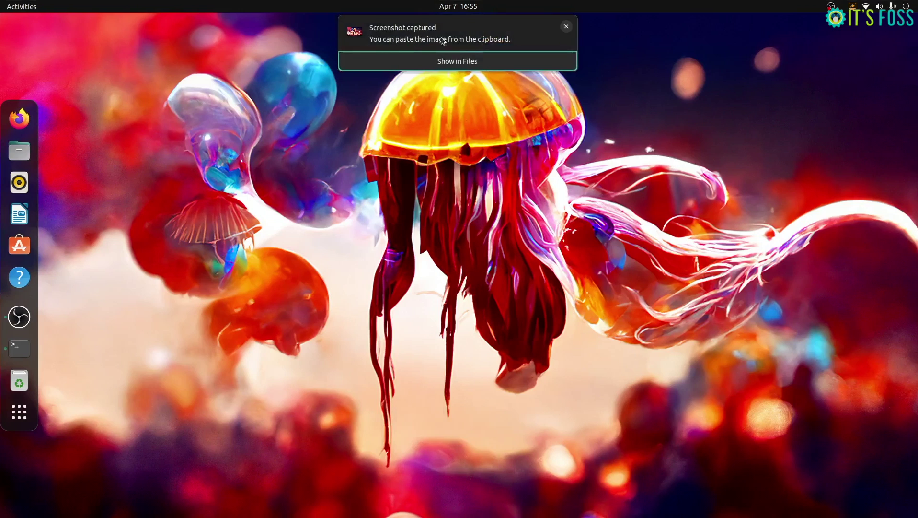
Step: Show the screenshot in Files, browse Pictures > Screenshots, then open Videos > Screencasts
{"action": "left_click", "coordinate": [458, 62]}
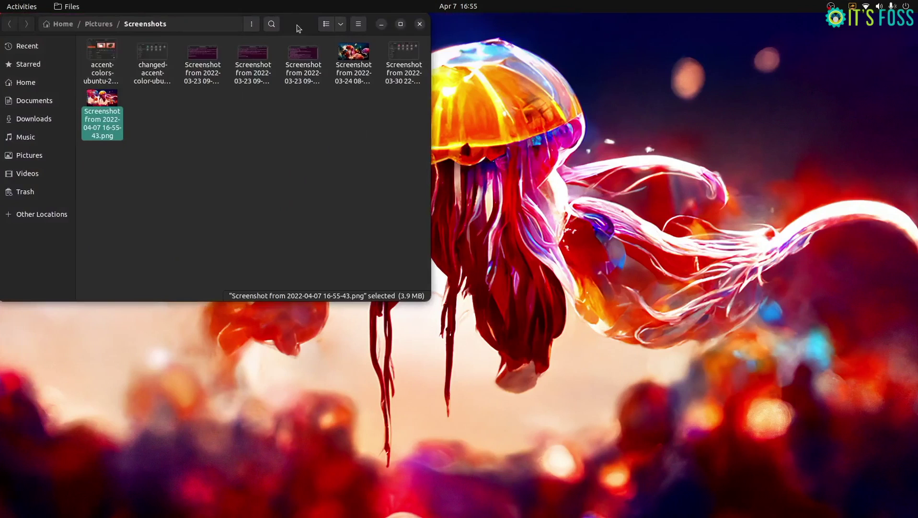
{"action": "left_click_drag", "start_coordinate": [298, 27], "coordinate": [522, 71]}
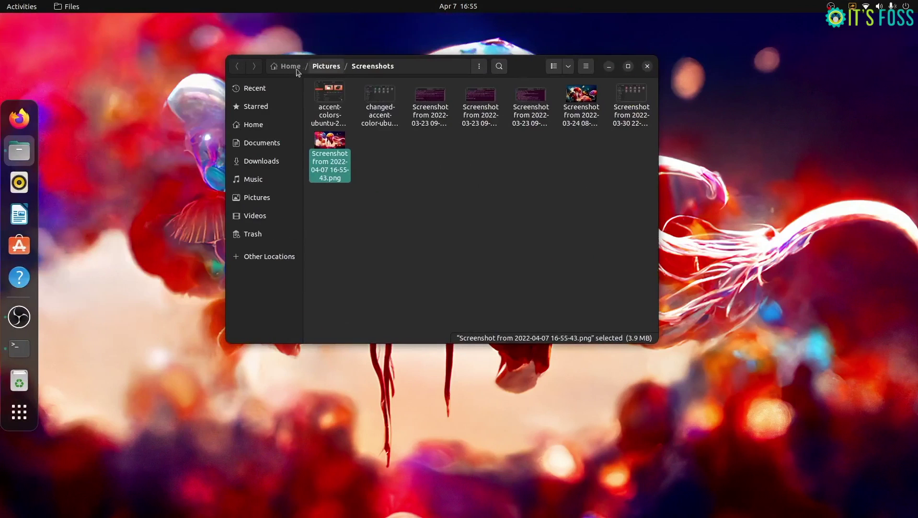
{"action": "left_click", "coordinate": [261, 200]}
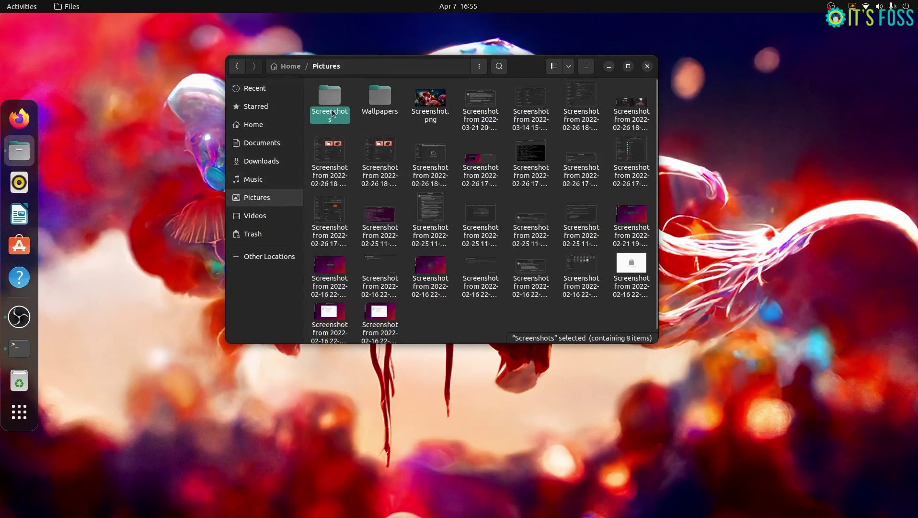
{"action": "double_click", "coordinate": [333, 113]}
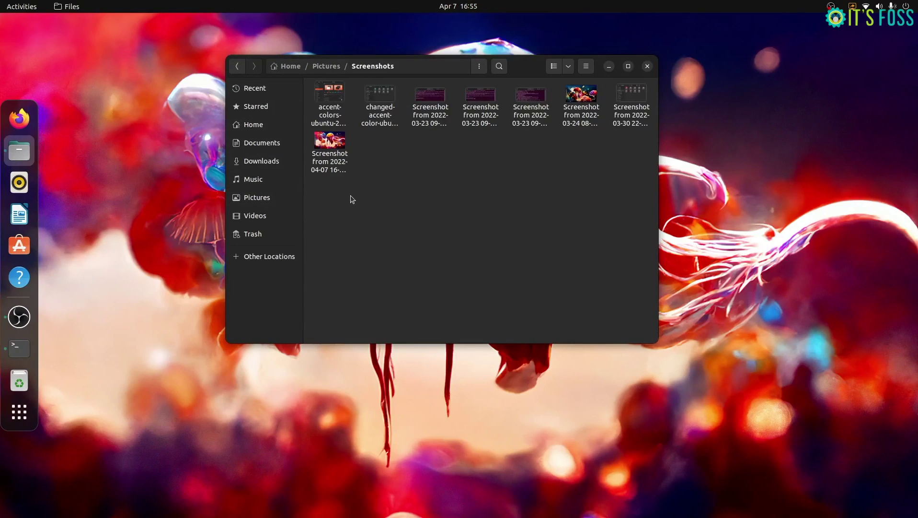
{"action": "left_click", "coordinate": [253, 217]}
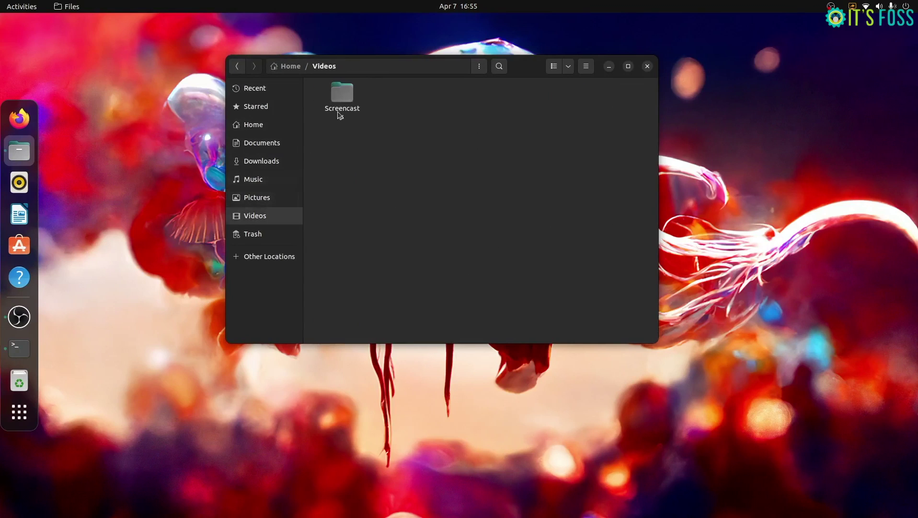
{"action": "double_click", "coordinate": [340, 99]}
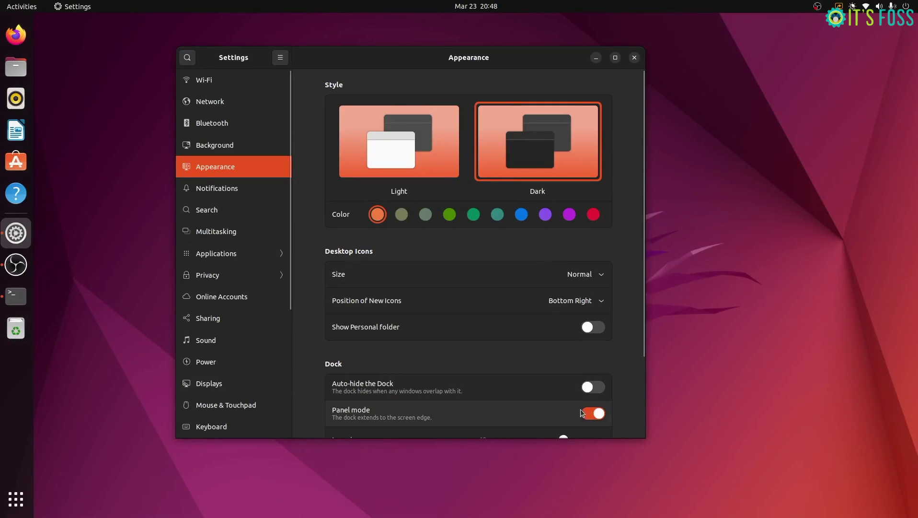
Step: Turn off Dock panel mode, then move, maximize and restore the Files window
{"action": "left_click", "coordinate": [592, 416]}
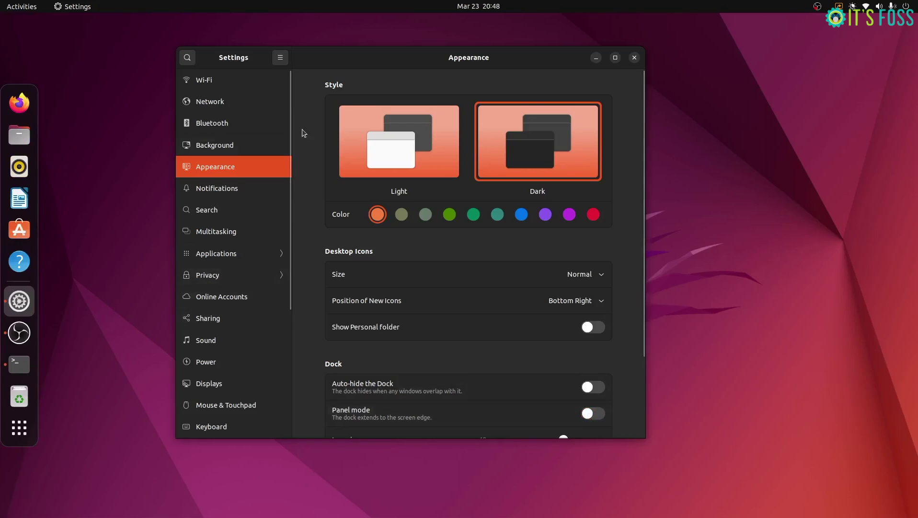
{"action": "left_click", "coordinate": [595, 57]}
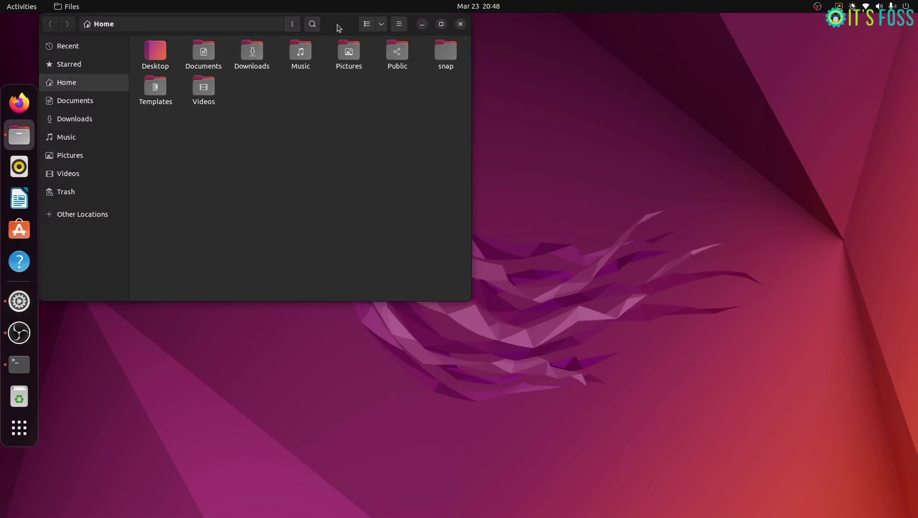
{"action": "left_click_drag", "start_coordinate": [339, 28], "coordinate": [392, 129]}
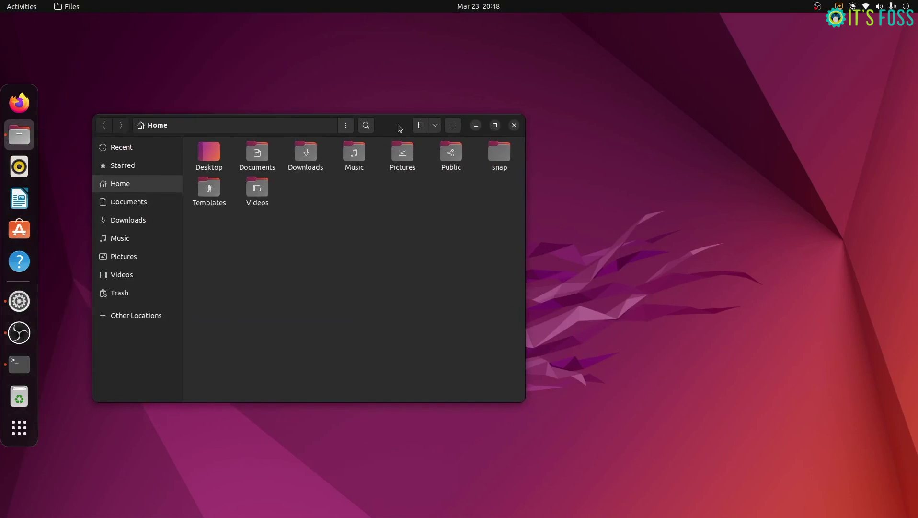
{"action": "double_click", "coordinate": [399, 128]}
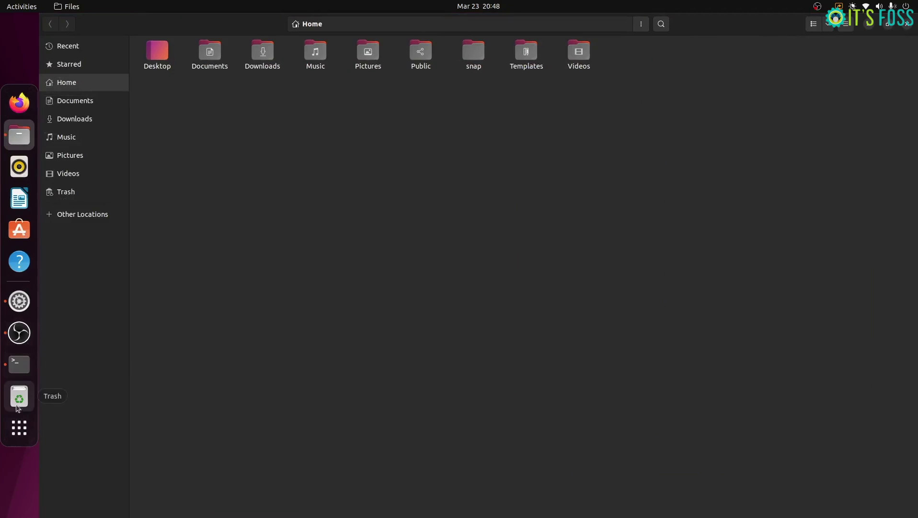
{"action": "double_click", "coordinate": [709, 29]}
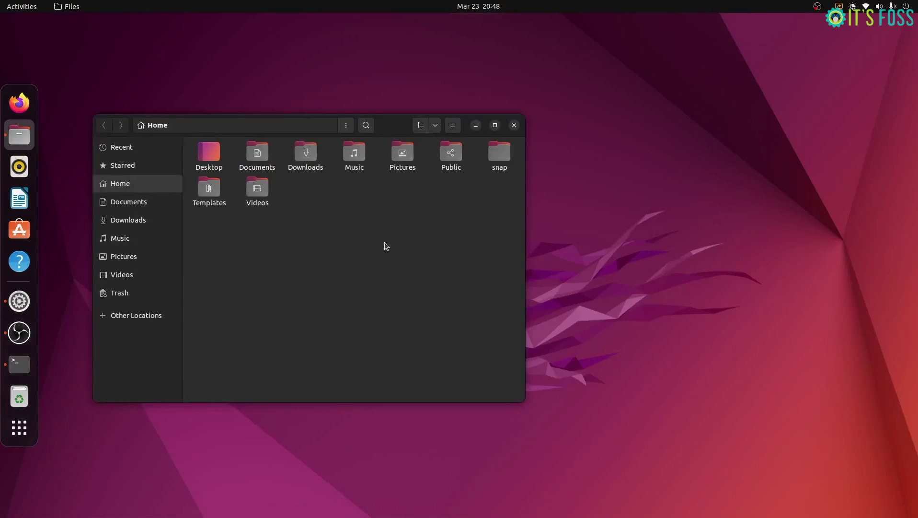
Step: Turn on Auto-hide the Dock in the Settings window, then minimize Settings
{"action": "left_click", "coordinate": [19, 301]}
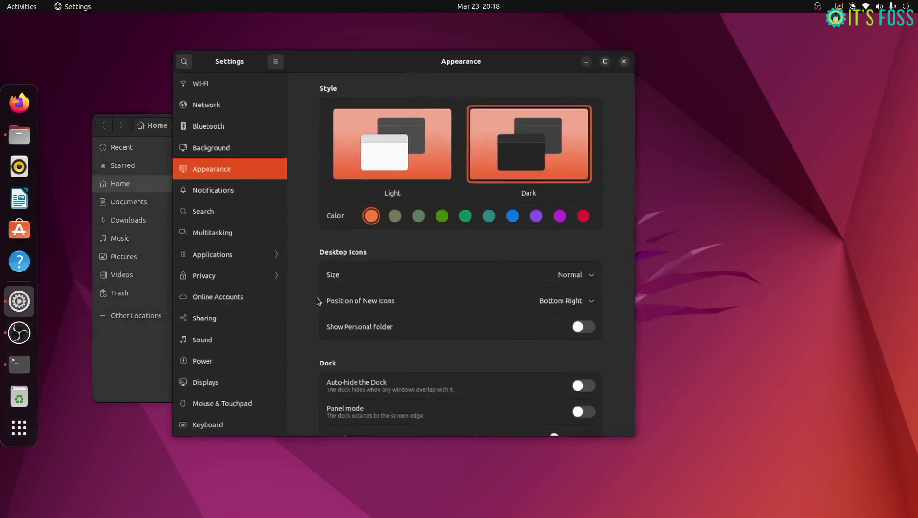
{"action": "left_click", "coordinate": [592, 390]}
{"action": "left_click", "coordinate": [597, 58]}
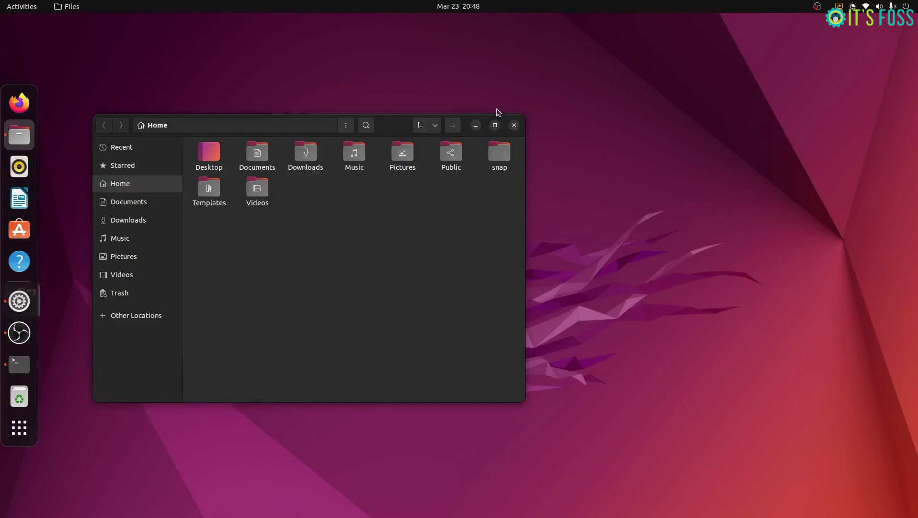
Step: Maximize the Files window so it fills the screen with the dock hidden
{"action": "double_click", "coordinate": [396, 127]}
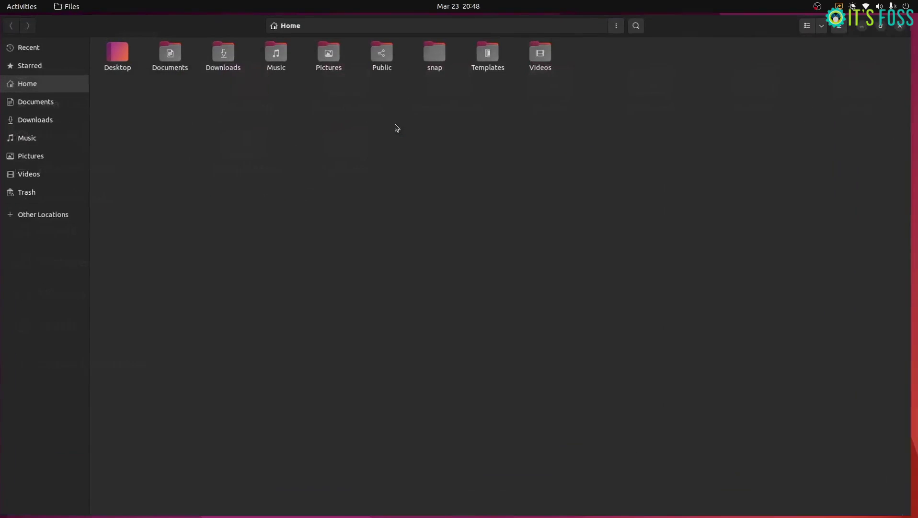
{"action": "double_click", "coordinate": [691, 25]}
{"action": "left_click_drag", "start_coordinate": [374, 128], "coordinate": [414, 134]}
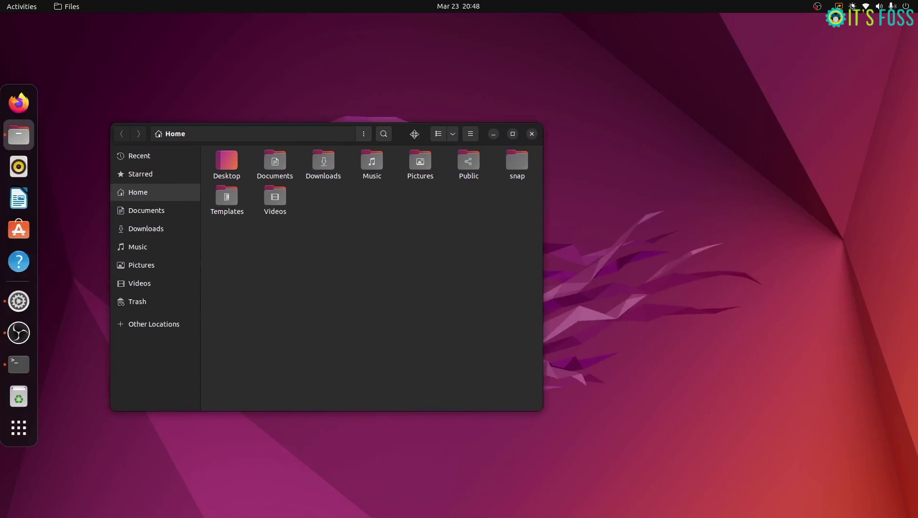
{"action": "double_click", "coordinate": [415, 136]}
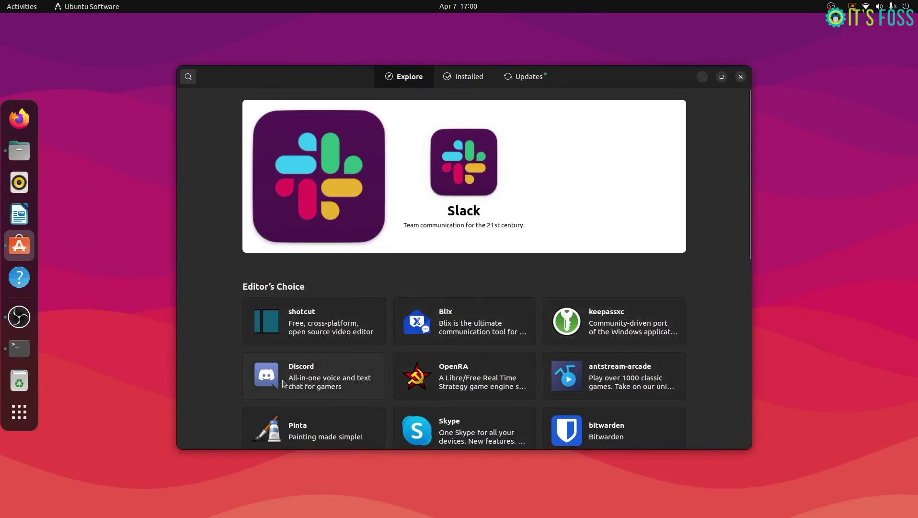
{"action": "scroll", "coordinate": [501, 310], "scroll_direction": "down", "scroll_amount": 5}
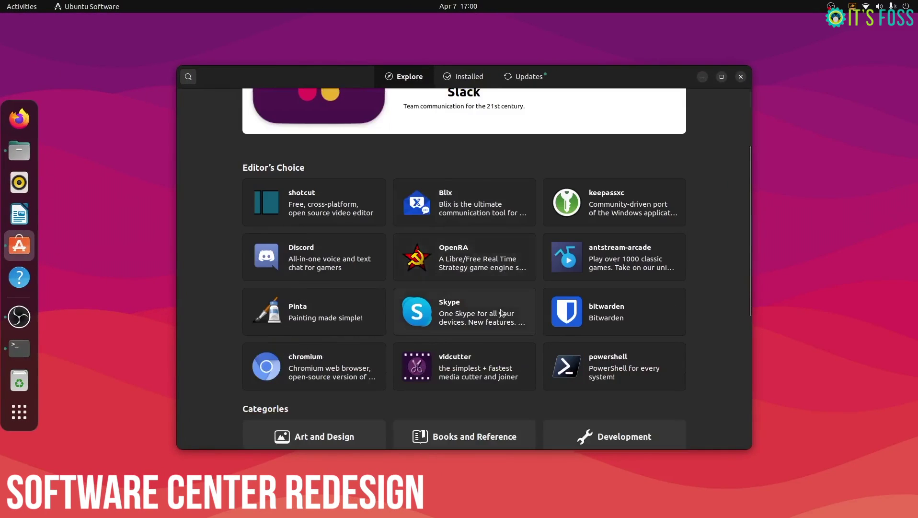
{"action": "scroll", "coordinate": [501, 312], "scroll_direction": "down", "scroll_amount": 6}
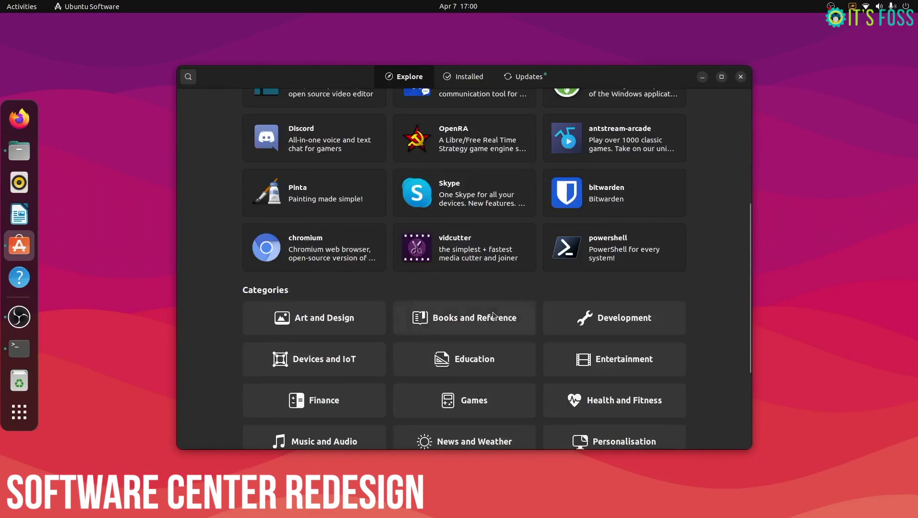
{"action": "scroll", "coordinate": [439, 280], "scroll_direction": "down", "scroll_amount": 5}
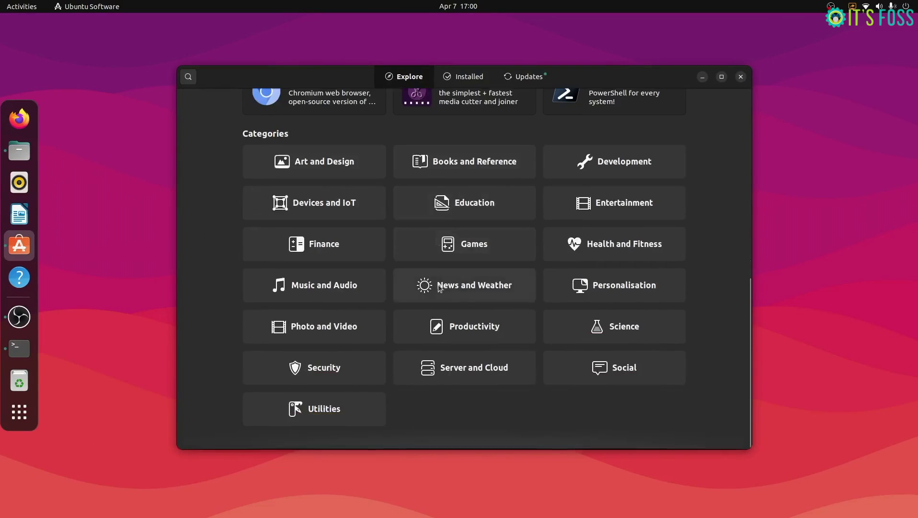
{"action": "scroll", "coordinate": [483, 397], "scroll_direction": "up", "scroll_amount": 12}
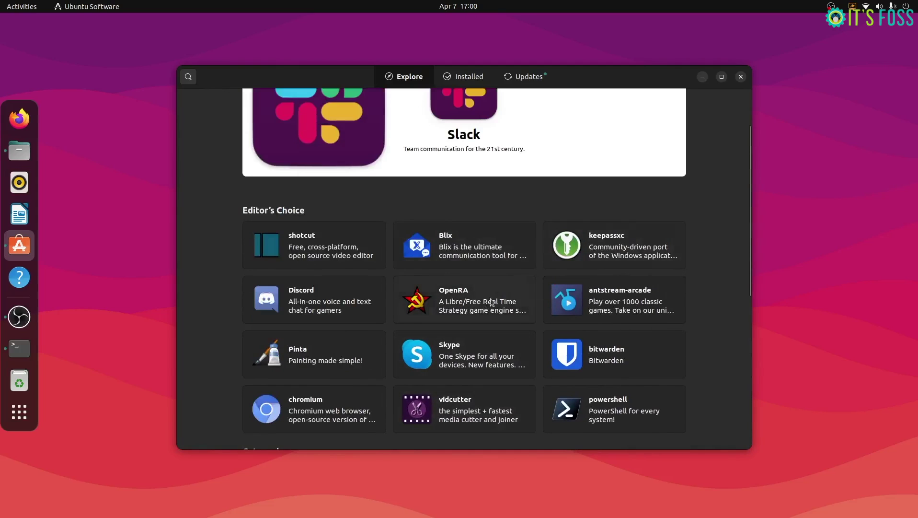
{"action": "left_click", "coordinate": [478, 304]}
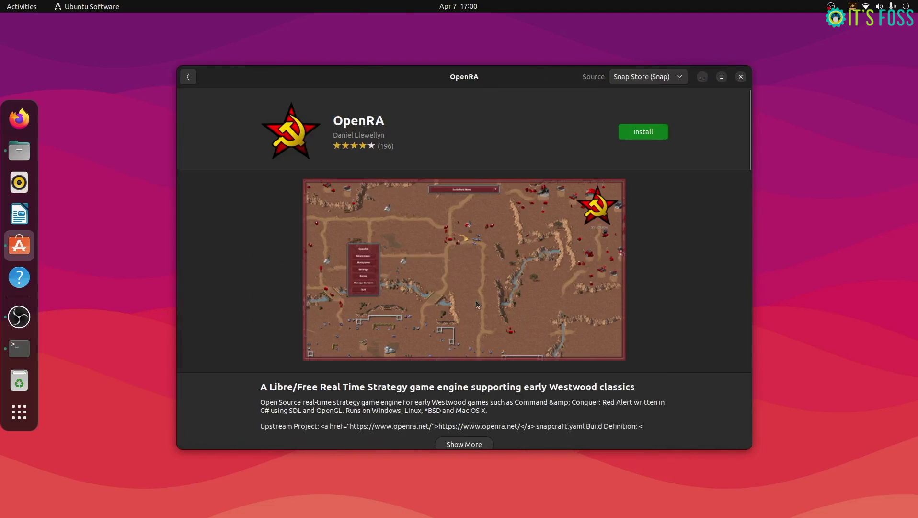
{"action": "left_click", "coordinate": [680, 79]}
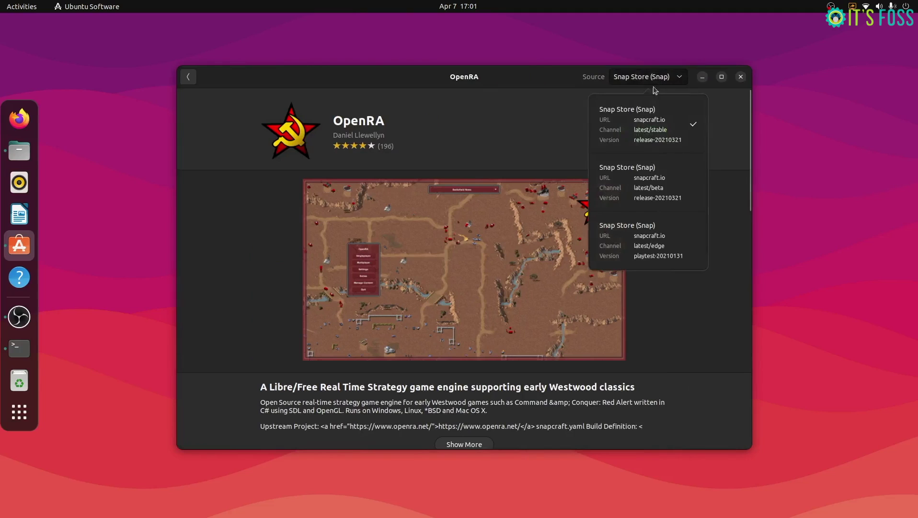
{"action": "left_click", "coordinate": [679, 324]}
{"action": "scroll", "coordinate": [680, 327], "scroll_direction": "down", "scroll_amount": 2}
{"action": "scroll", "coordinate": [681, 327], "scroll_direction": "down", "scroll_amount": 2}
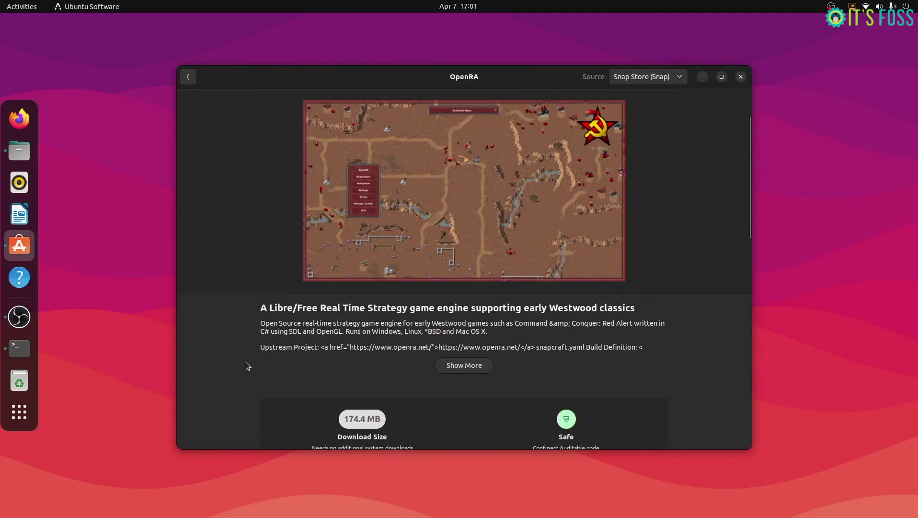
{"action": "scroll", "coordinate": [266, 359], "scroll_direction": "down", "scroll_amount": 4}
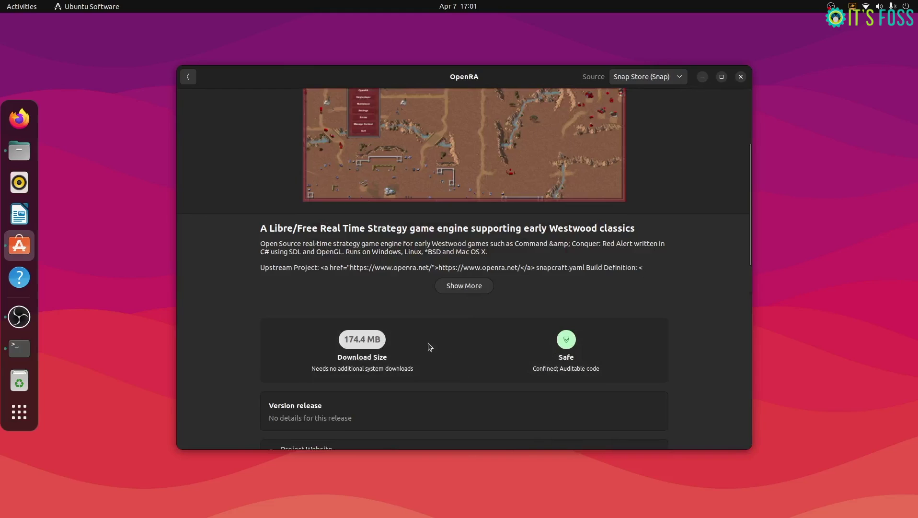
{"action": "left_click", "coordinate": [460, 286]}
{"action": "scroll", "coordinate": [387, 323], "scroll_direction": "down", "scroll_amount": 3}
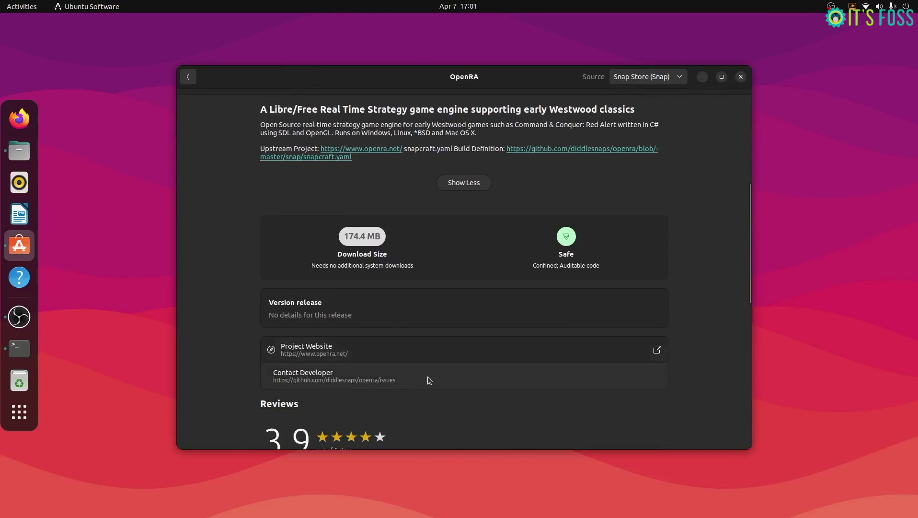
{"action": "scroll", "coordinate": [428, 380], "scroll_direction": "down", "scroll_amount": 3}
{"action": "scroll", "coordinate": [236, 197], "scroll_direction": "up", "scroll_amount": 3}
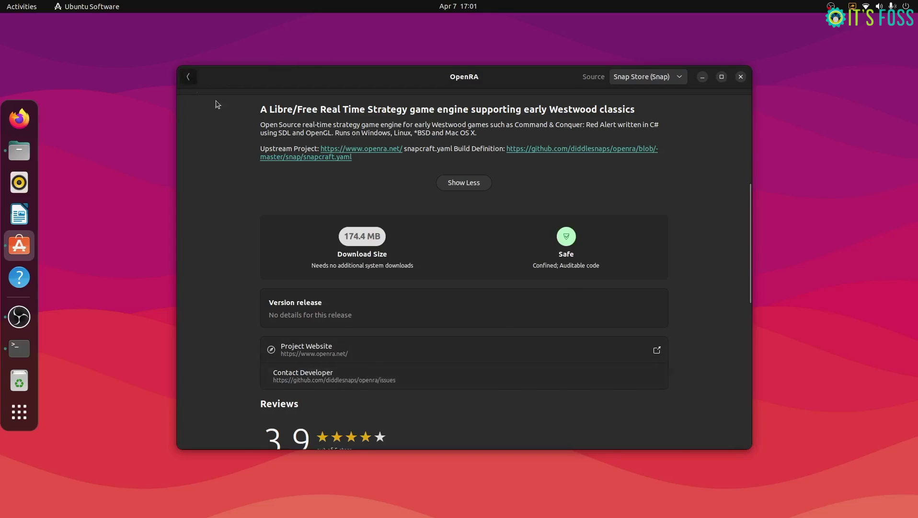
{"action": "left_click", "coordinate": [188, 77]}
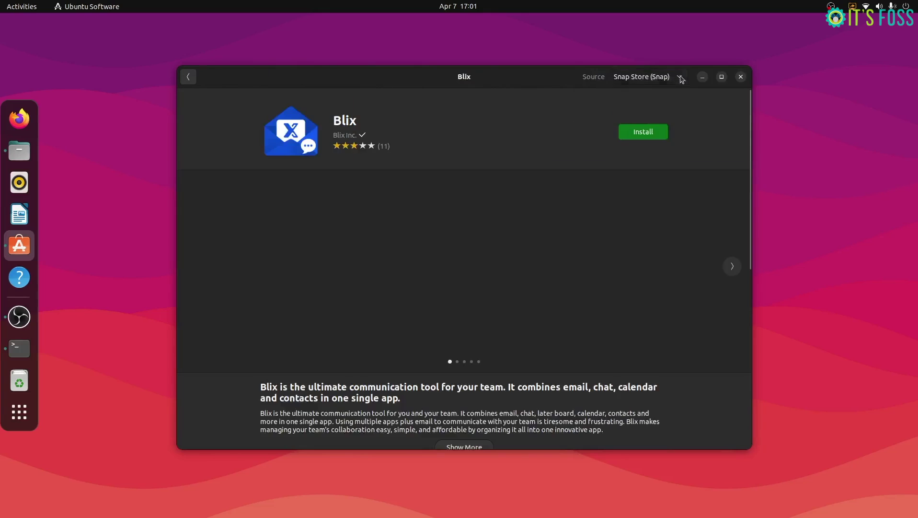
{"action": "left_click", "coordinate": [681, 78]}
{"action": "key", "text": "Escape"}
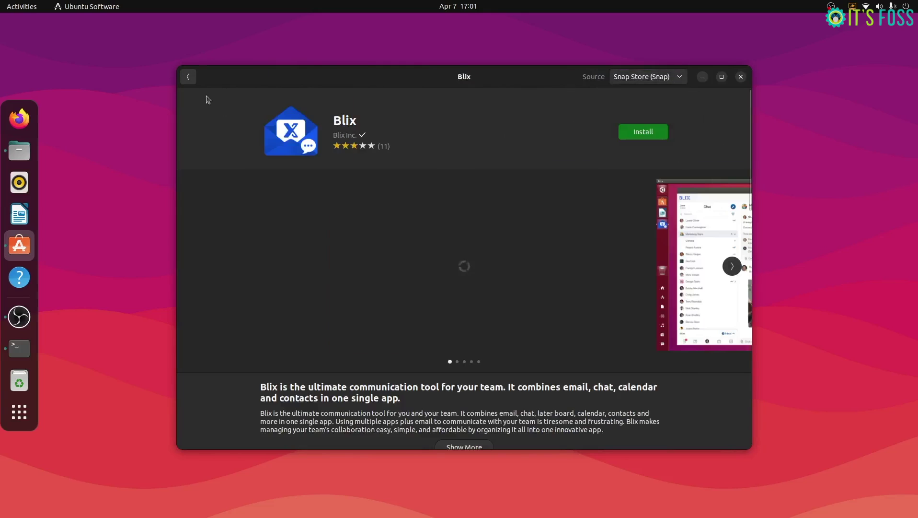
{"action": "left_click", "coordinate": [189, 78]}
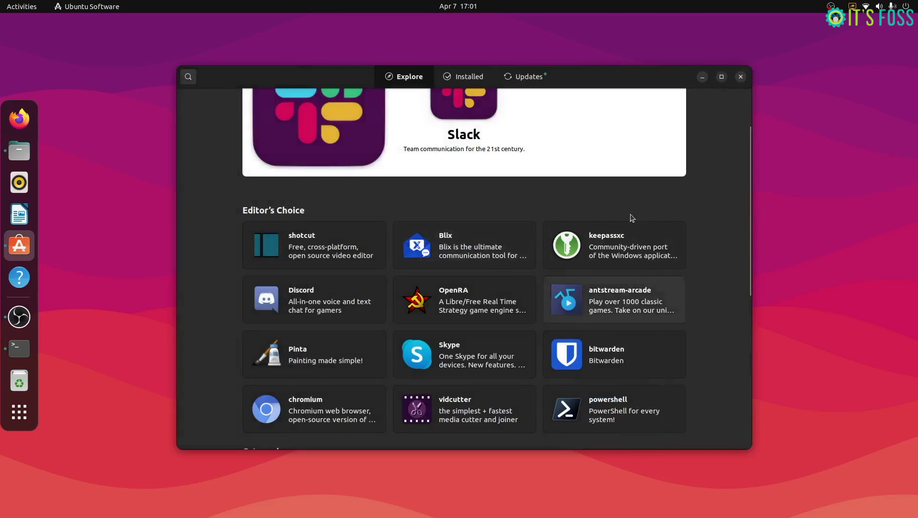
{"action": "left_click", "coordinate": [623, 292]}
{"action": "left_click", "coordinate": [670, 79]}
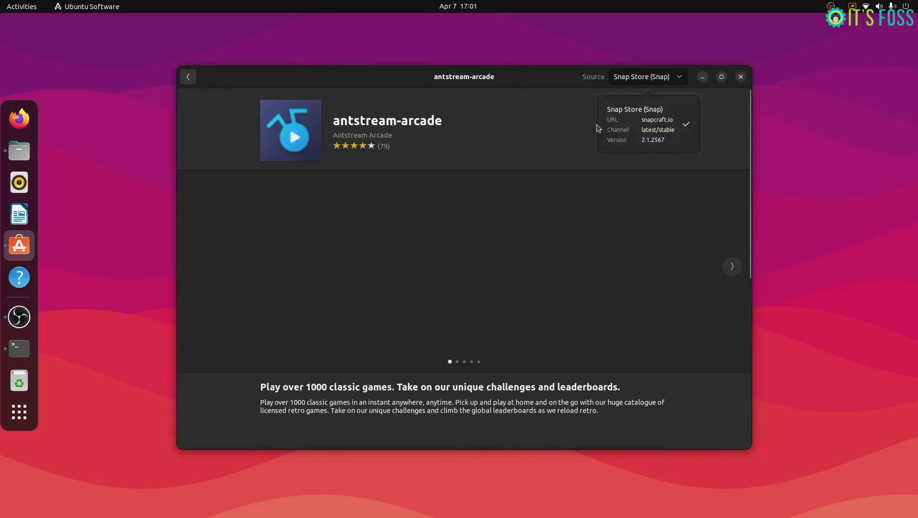
{"action": "key", "text": "Escape"}
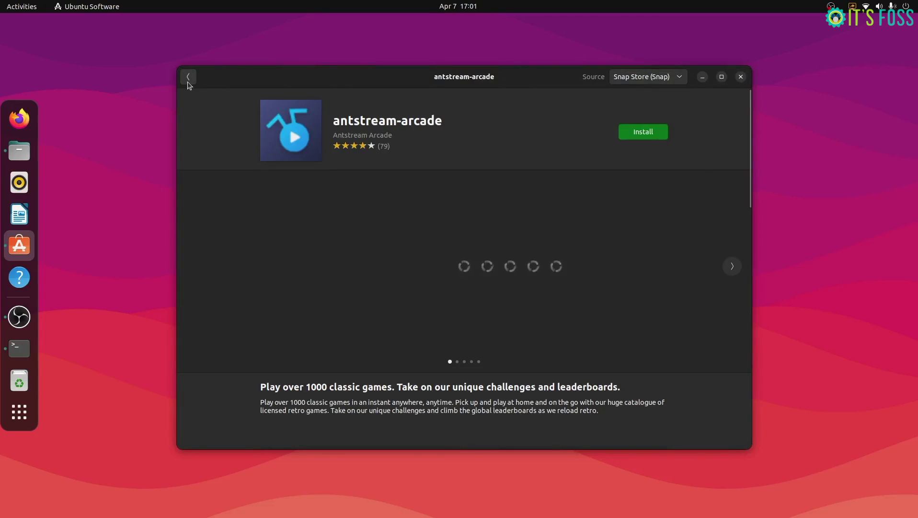
{"action": "left_click", "coordinate": [189, 82]}
{"action": "left_click", "coordinate": [324, 420]}
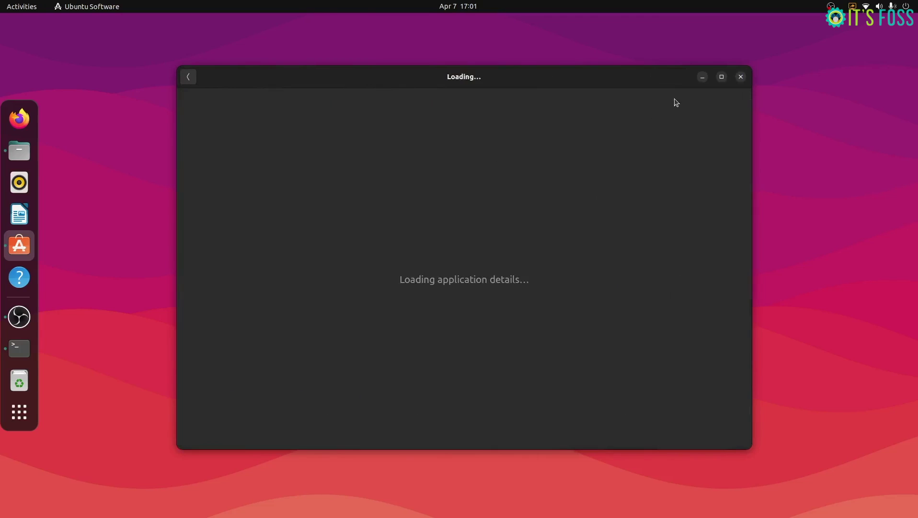
{"action": "left_click", "coordinate": [678, 83]}
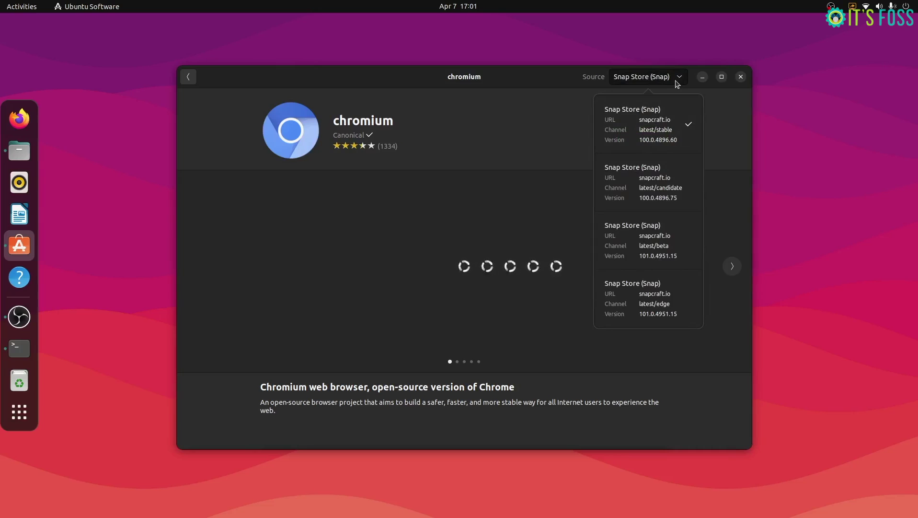
{"action": "left_click", "coordinate": [647, 125]}
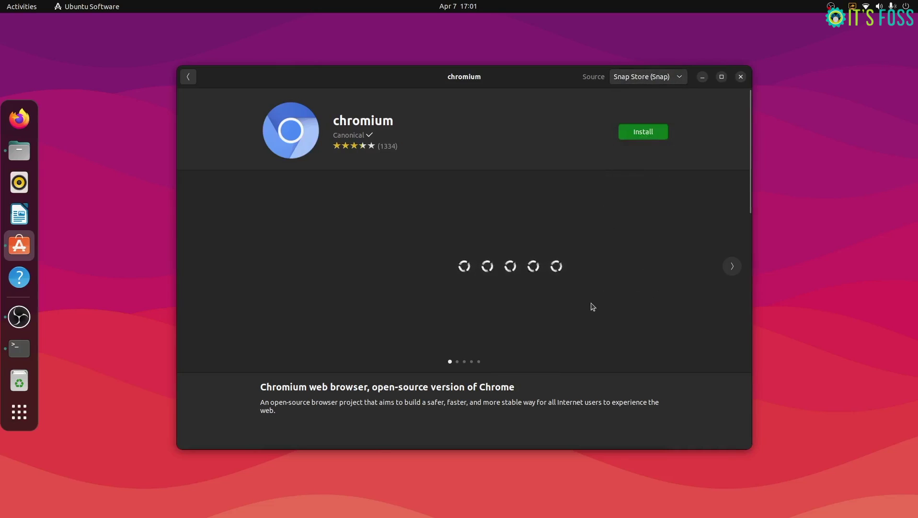
{"action": "scroll", "coordinate": [593, 307], "scroll_direction": "down", "scroll_amount": 1}
{"action": "scroll", "coordinate": [593, 306], "scroll_direction": "down", "scroll_amount": 8}
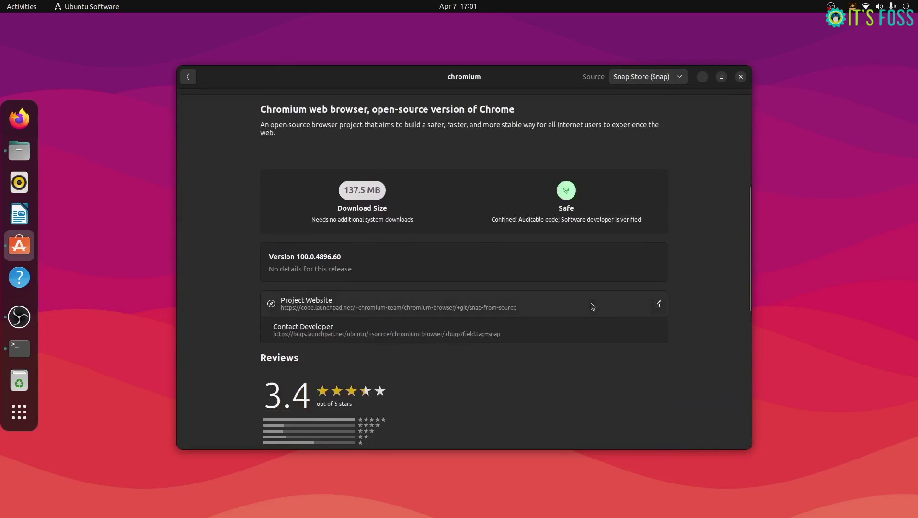
{"action": "scroll", "coordinate": [593, 306], "scroll_direction": "up", "scroll_amount": 3}
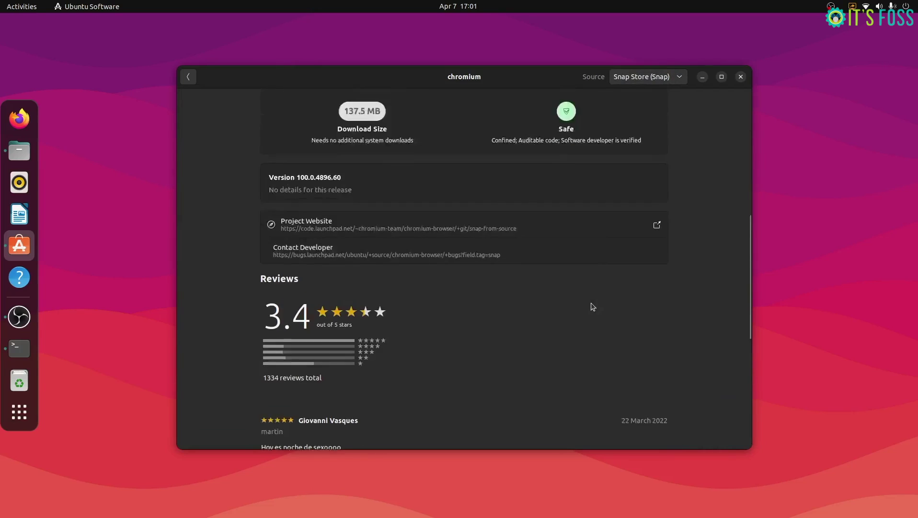
{"action": "left_click", "coordinate": [191, 82]}
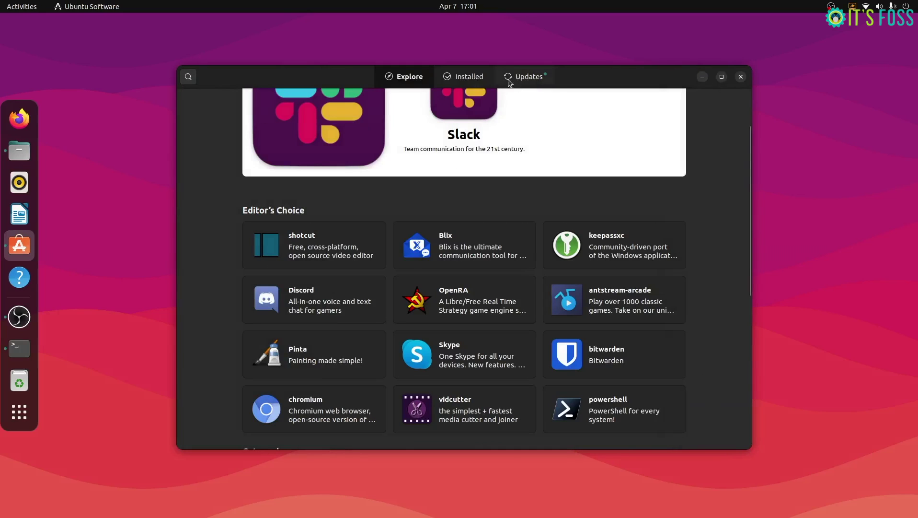
Step: Show the Installed tab in Ubuntu Software and scroll through installed apps like Cheese and gedit
{"action": "left_click", "coordinate": [471, 80]}
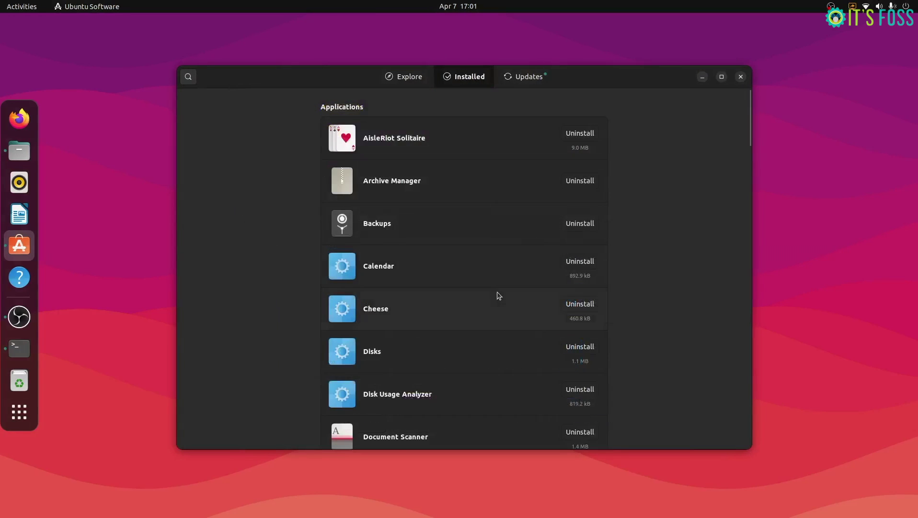
{"action": "scroll", "coordinate": [497, 296], "scroll_direction": "down", "scroll_amount": 5}
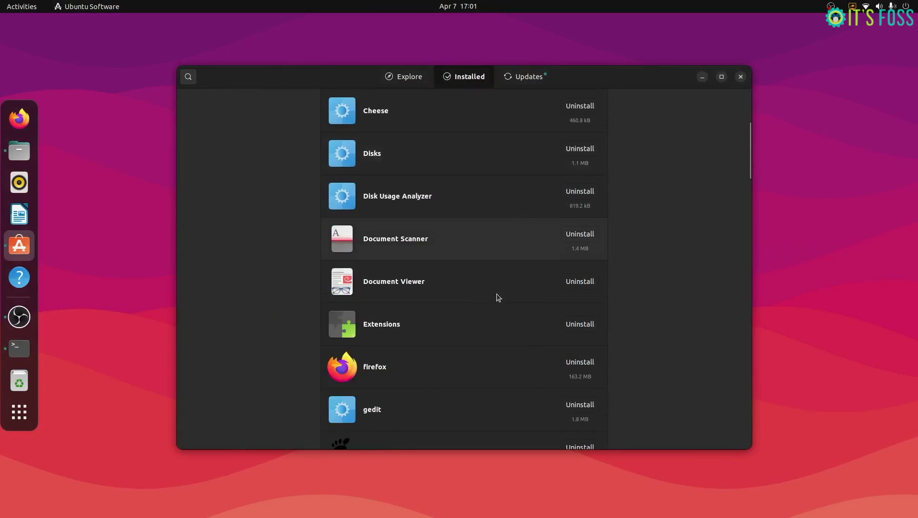